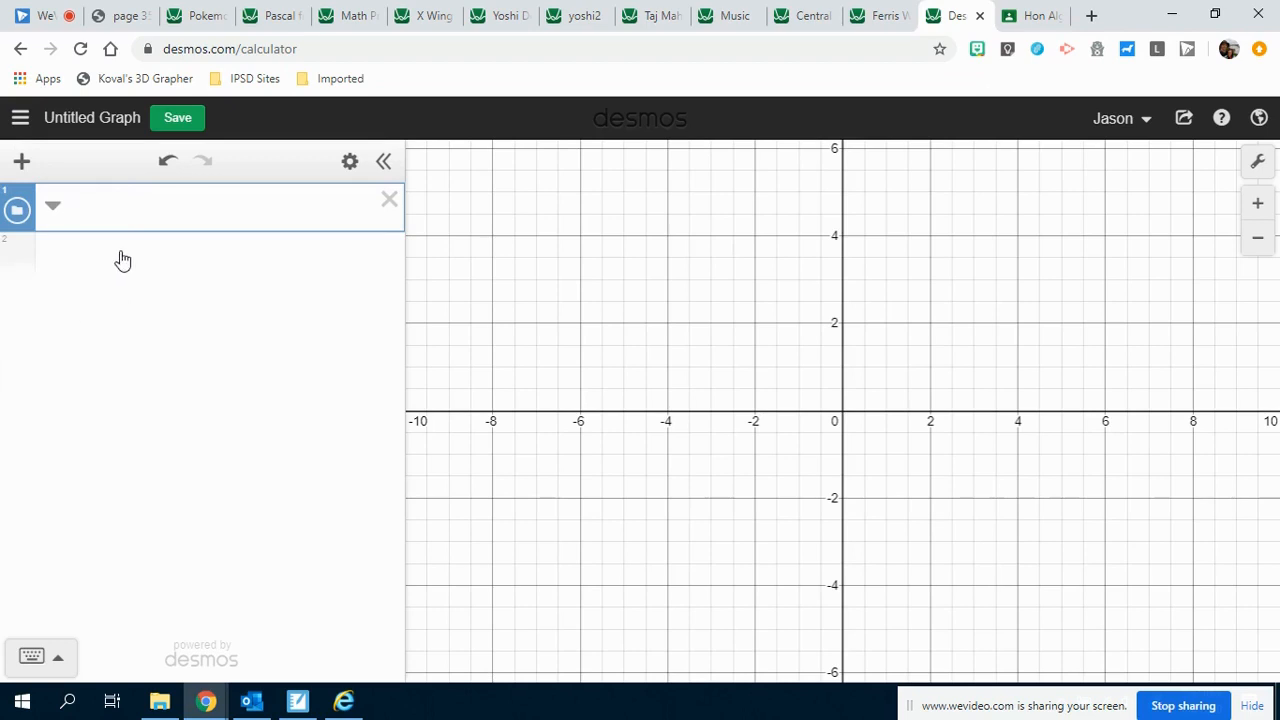
Step: Name the folder "This is a Folder" and place two empty expression lines inside it
{"action": "type", "text": "Folder"}
{"action": "left_click", "coordinate": [21, 160]}
{"action": "left_click", "coordinate": [46, 214]}
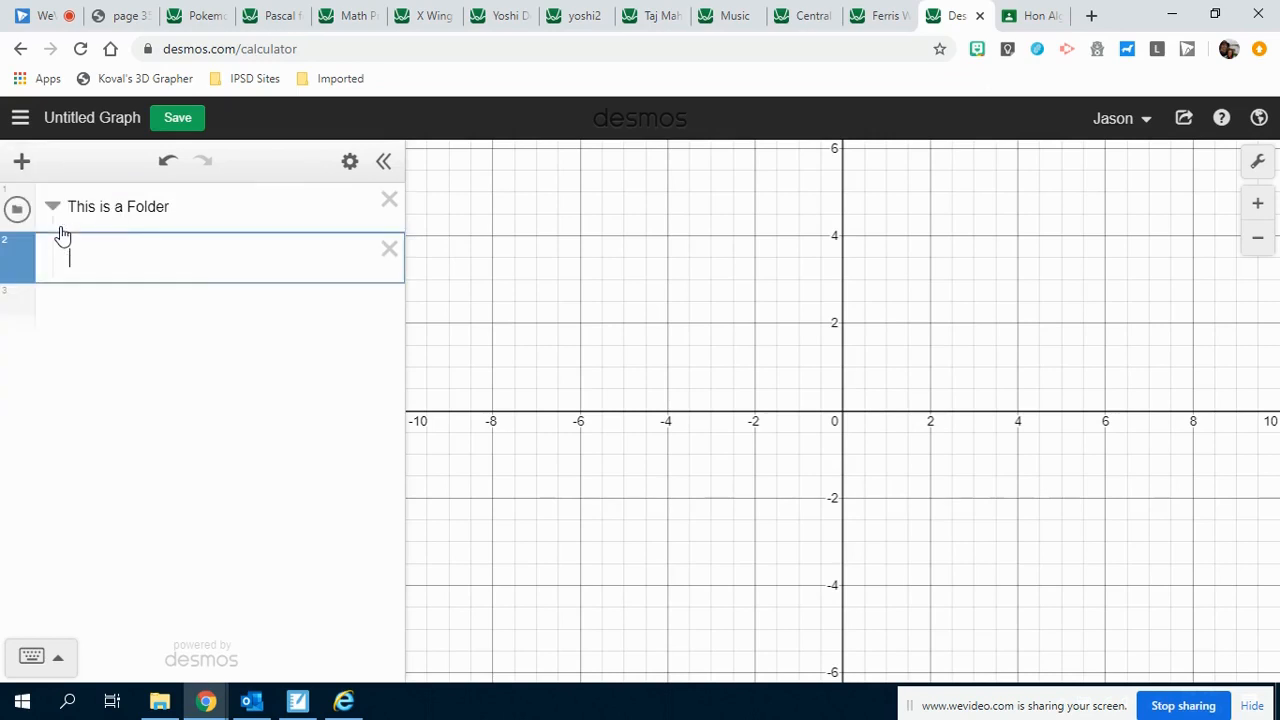
{"action": "left_click", "coordinate": [209, 289]}
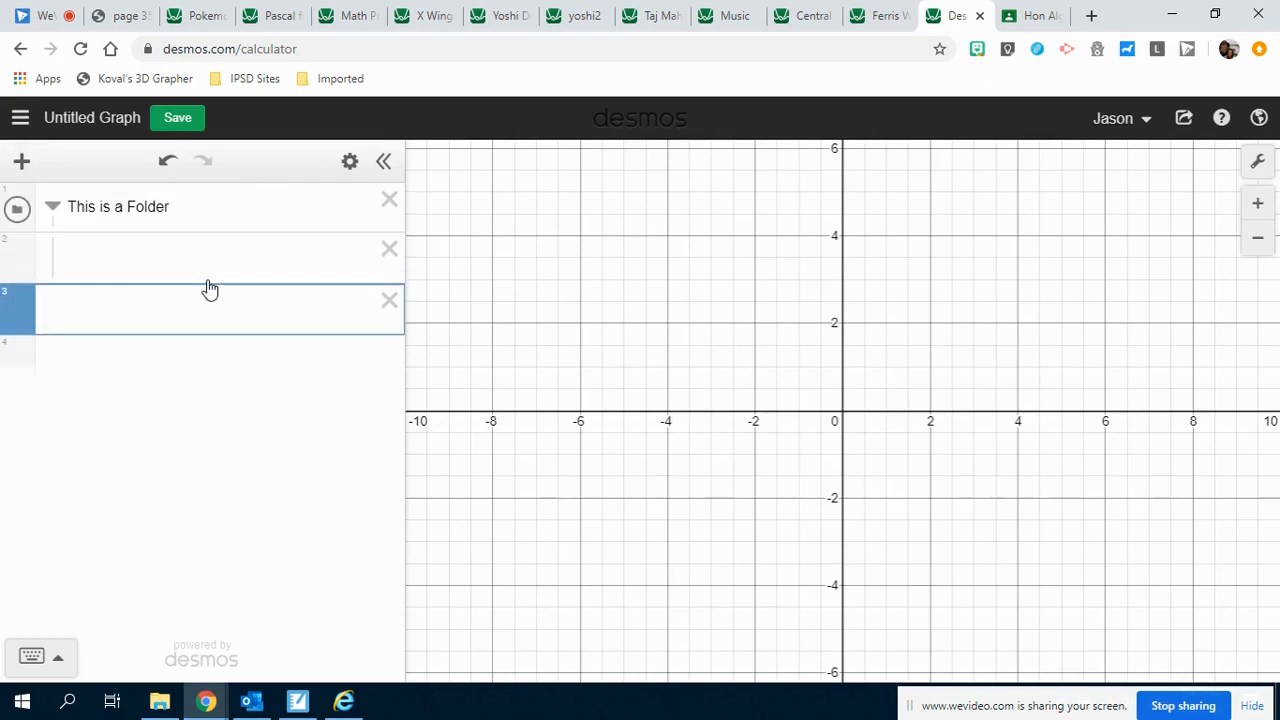
{"action": "key", "text": "Up"}
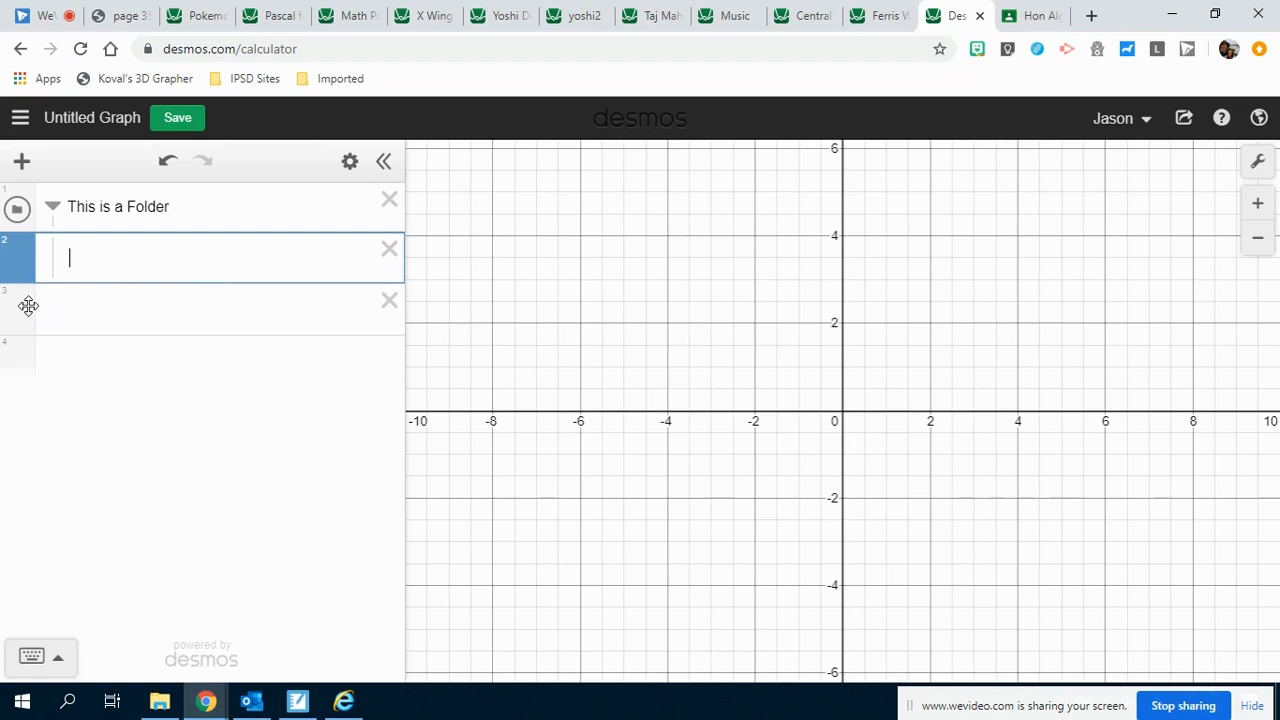
{"action": "mouse_move", "coordinate": [28, 305]}
{"action": "left_mouse_down"}
{"action": "mouse_move", "coordinate": [26, 326]}
{"action": "mouse_move", "coordinate": [23, 288]}
{"action": "left_mouse_up"}
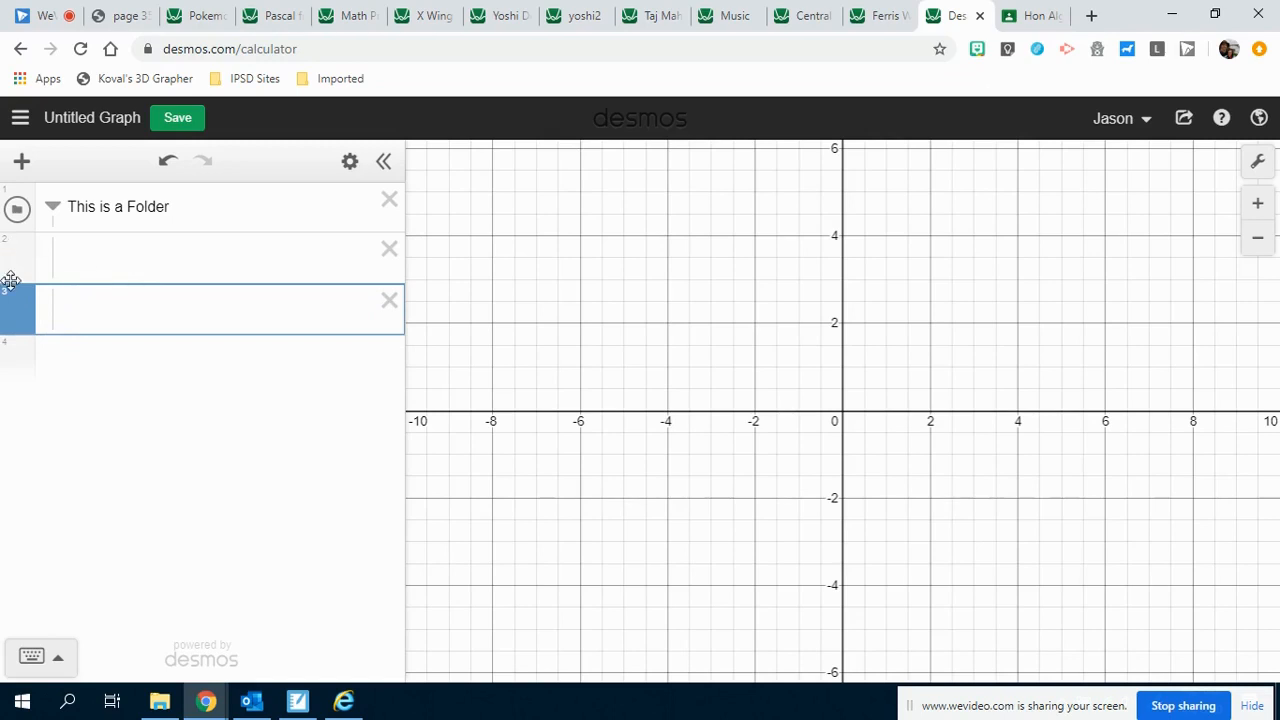
Step: Enter the circle equation (x−6)²+(y−3)²=4 in the first line of the folder
{"action": "left_click", "coordinate": [112, 253]}
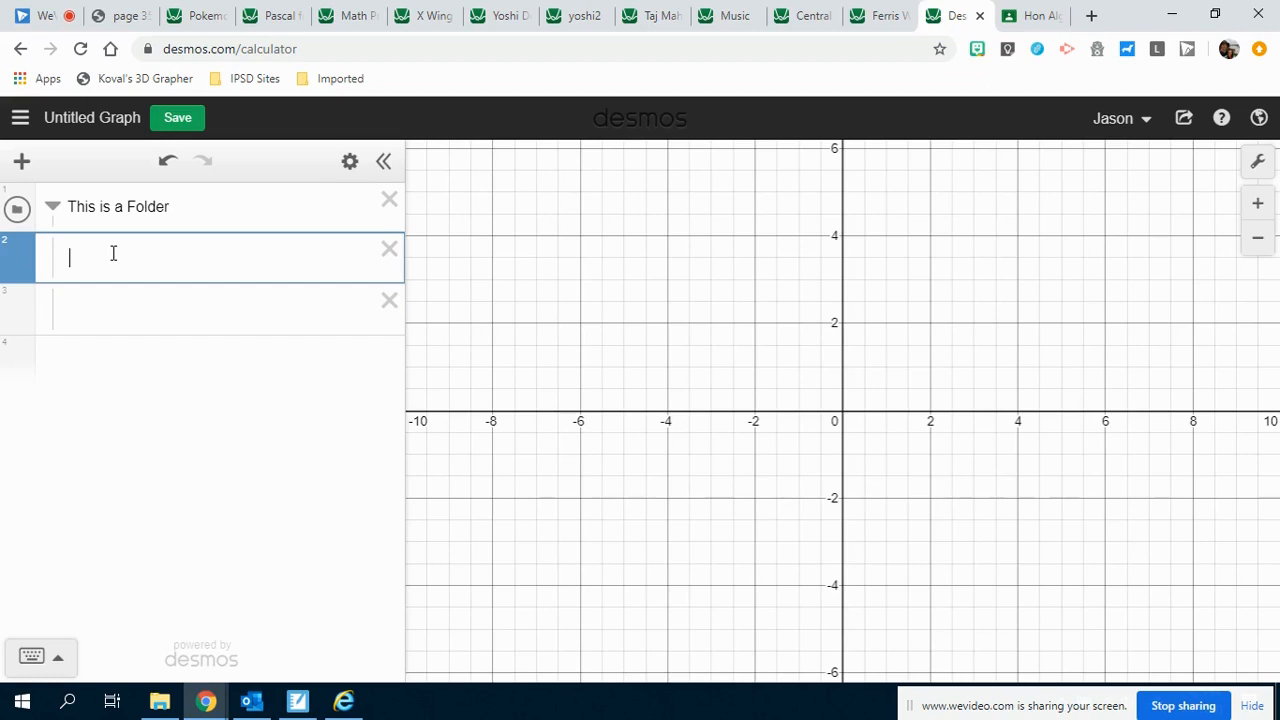
{"action": "type", "text": "("}
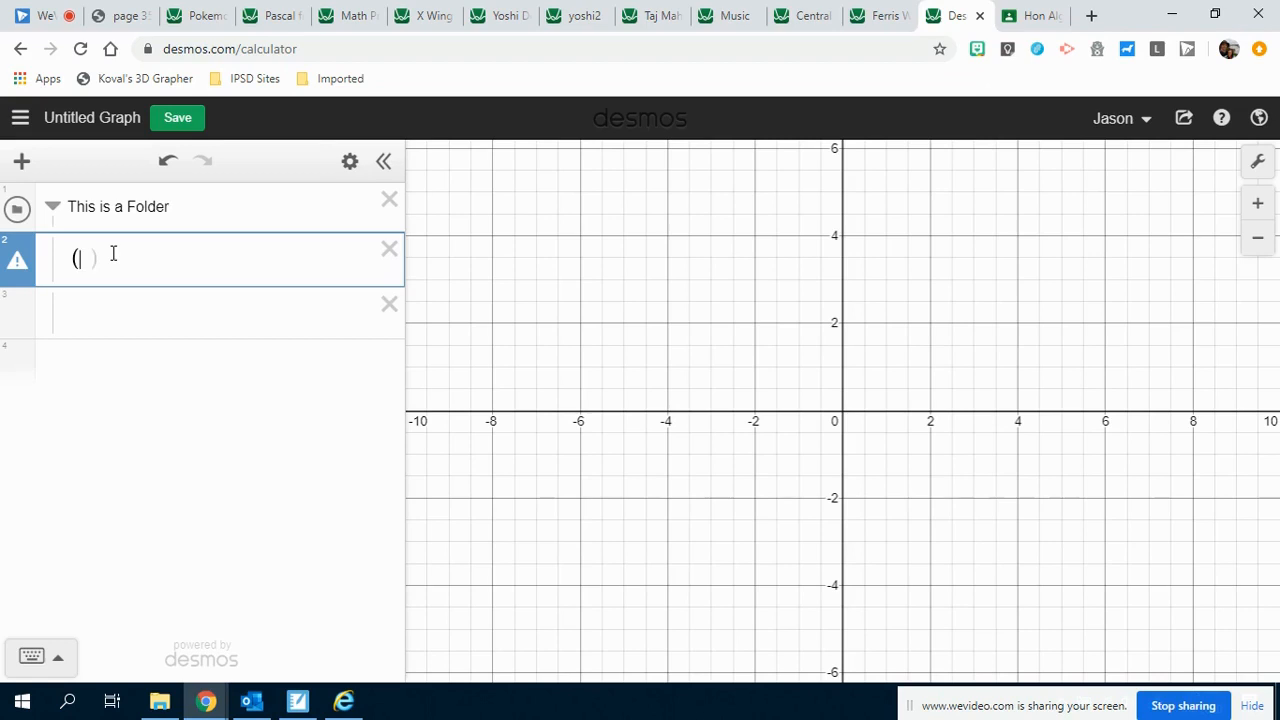
{"action": "type", "text": "x-6)^2"}
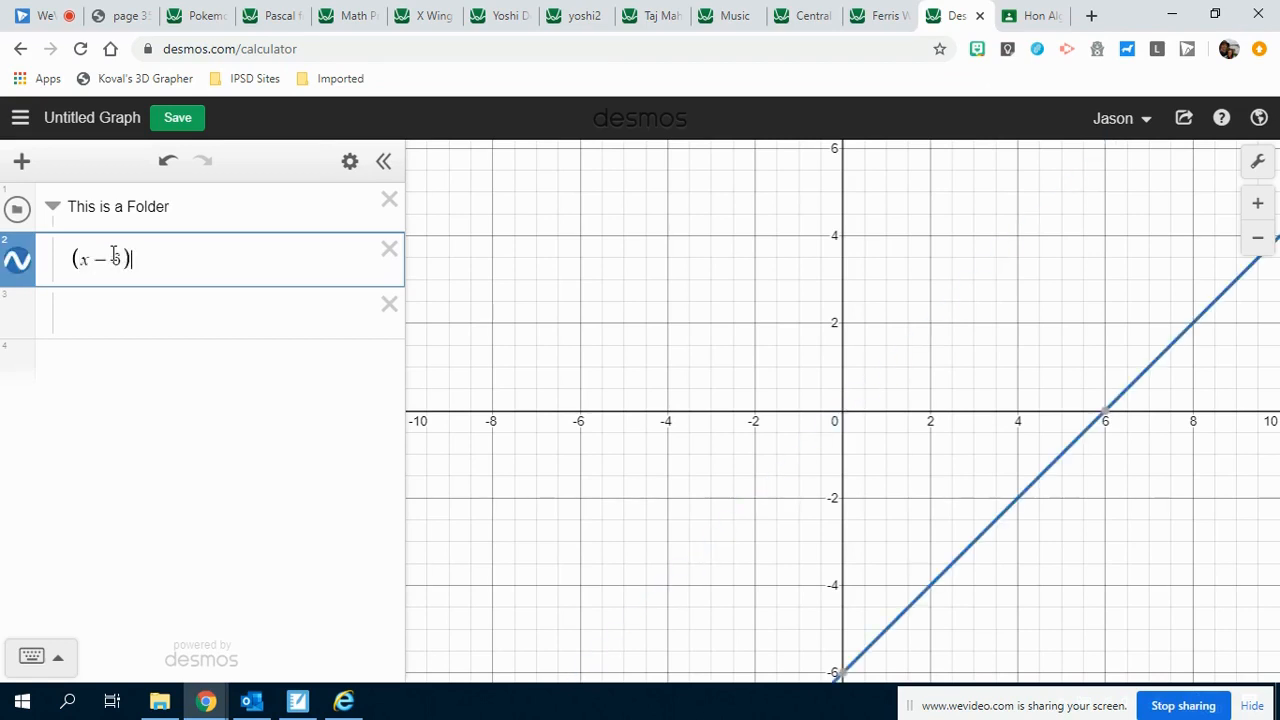
{"action": "key", "text": "Right"}
{"action": "type", "text": "+"}
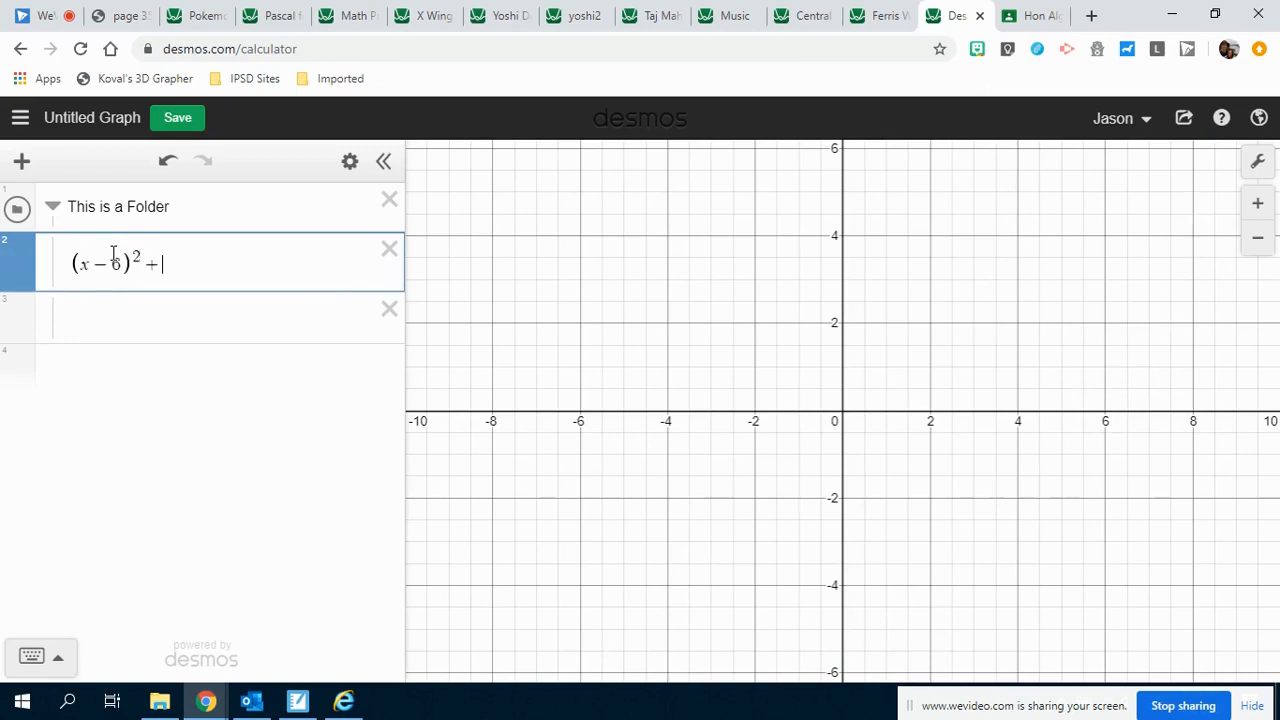
{"action": "type", "text": "(y-3)"}
{"action": "key", "text": "BackSpace"}
{"action": "type", "text": "^2"}
{"action": "type", "text": "=2"}
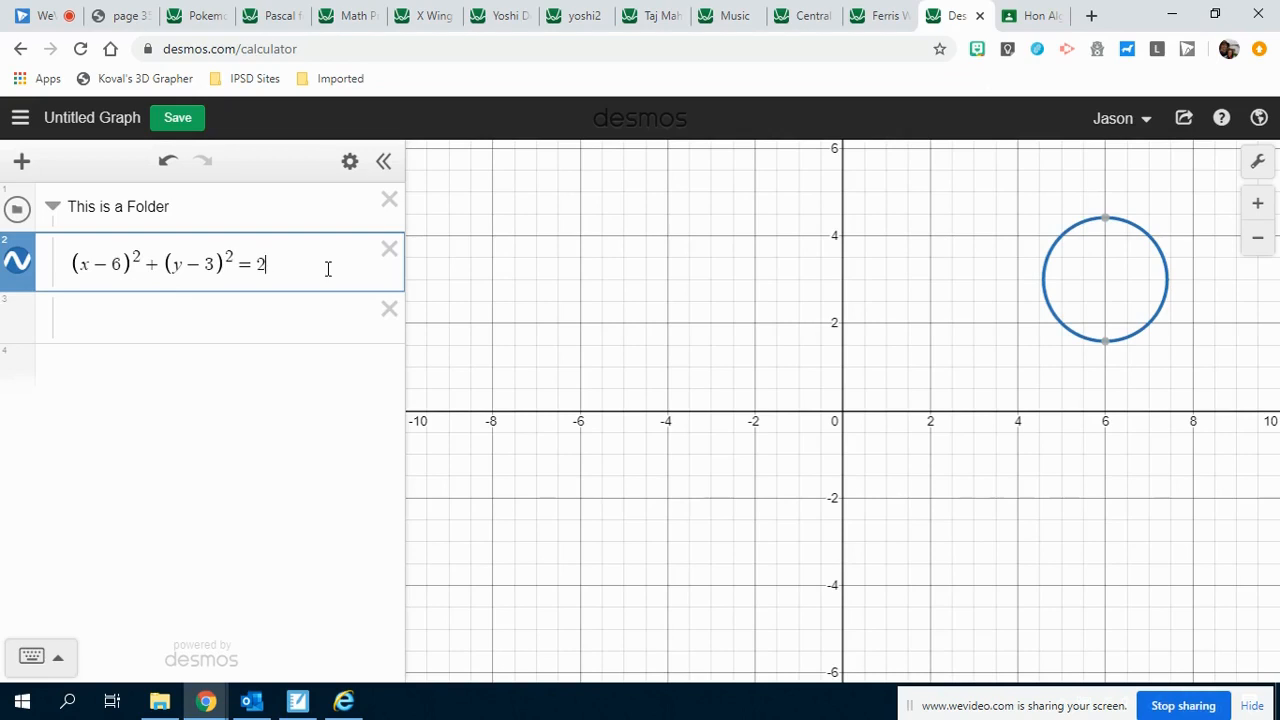
{"action": "key", "text": "BackSpace"}
{"action": "type", "text": "4"}
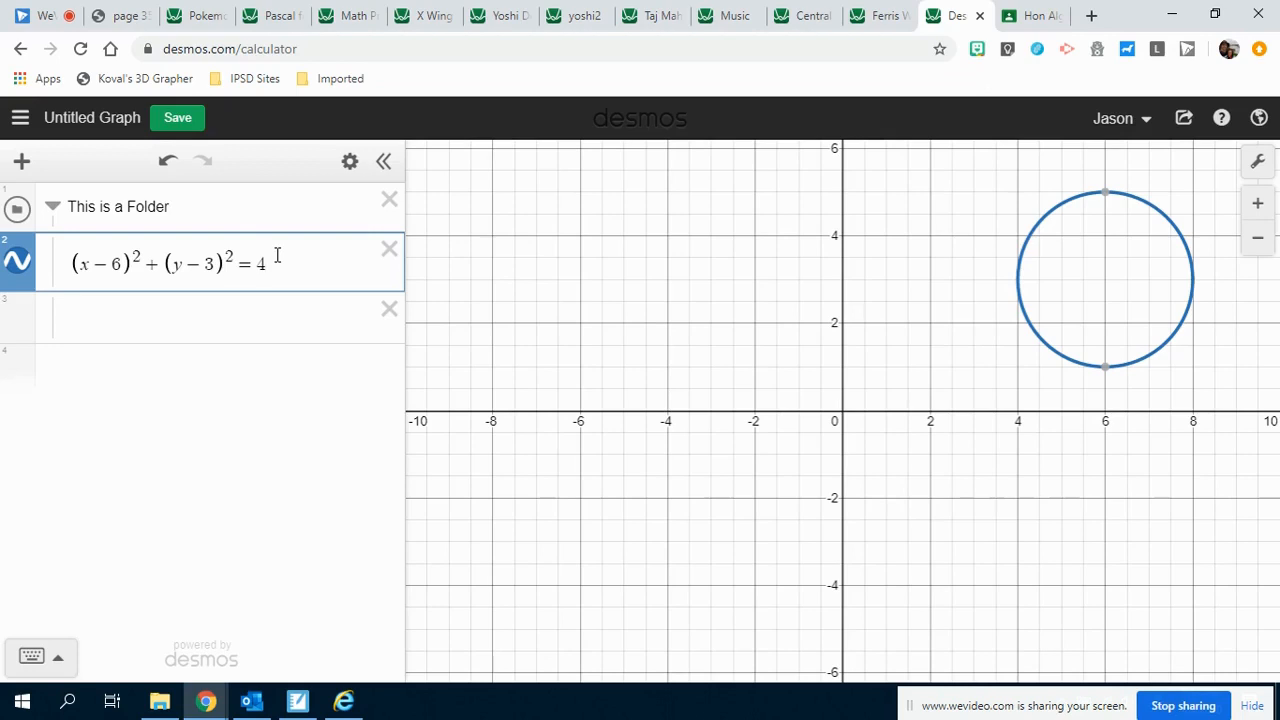
Step: Append the restriction {y>4} to the circle equation so only its upper arc is drawn
{"action": "type", "text": "{ }"}
{"action": "type", "text": "y"}
{"action": "type", "text": ">"}
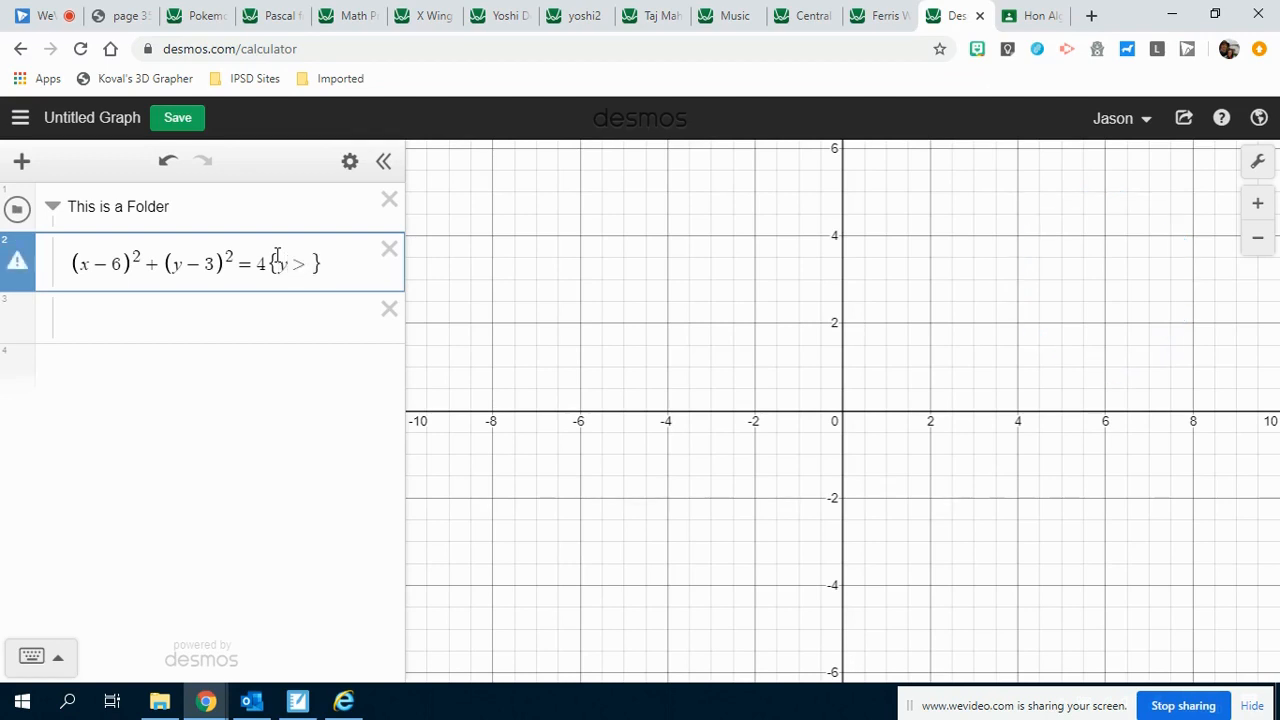
{"action": "type", "text": "4"}
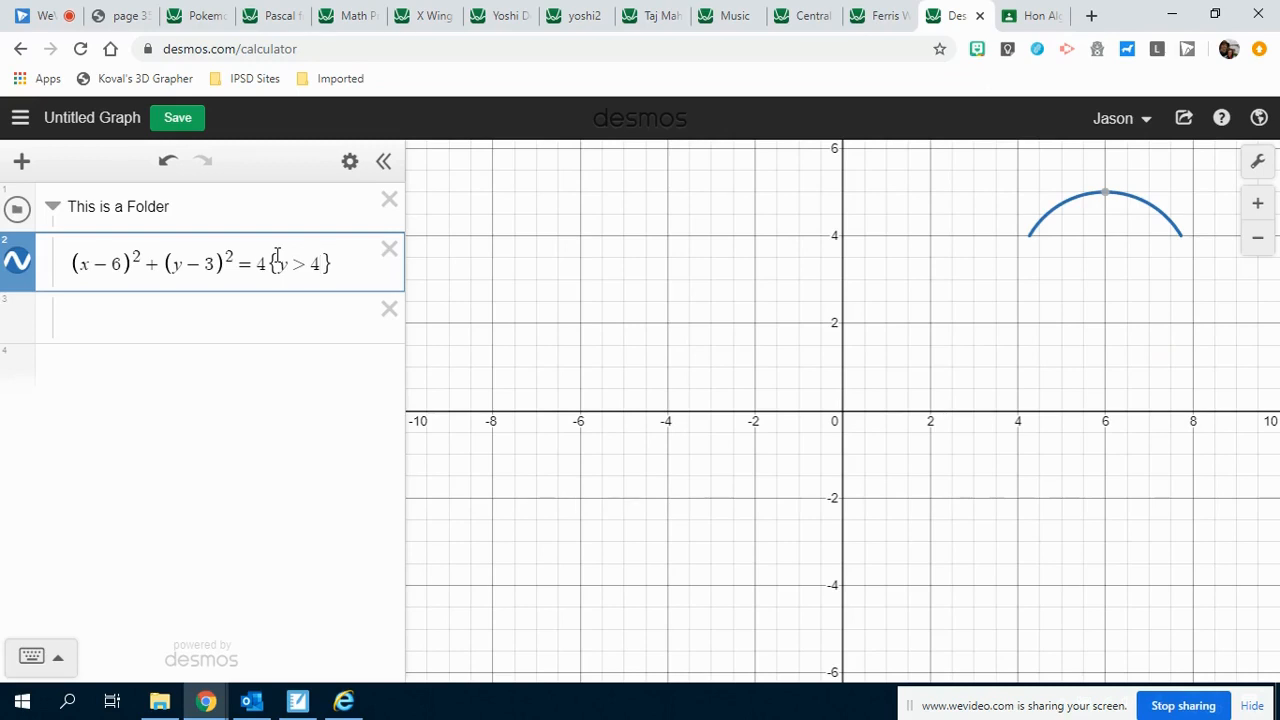
Step: Change the circle's restriction to y>2
{"action": "key", "text": "shift+Left"}
{"action": "type", "text": "3.5"}
{"action": "key", "text": "BackSpace"}
{"action": "key", "text": "BackSpace"}
{"action": "key", "text": "BackSpace"}
{"action": "type", "text": "2"}
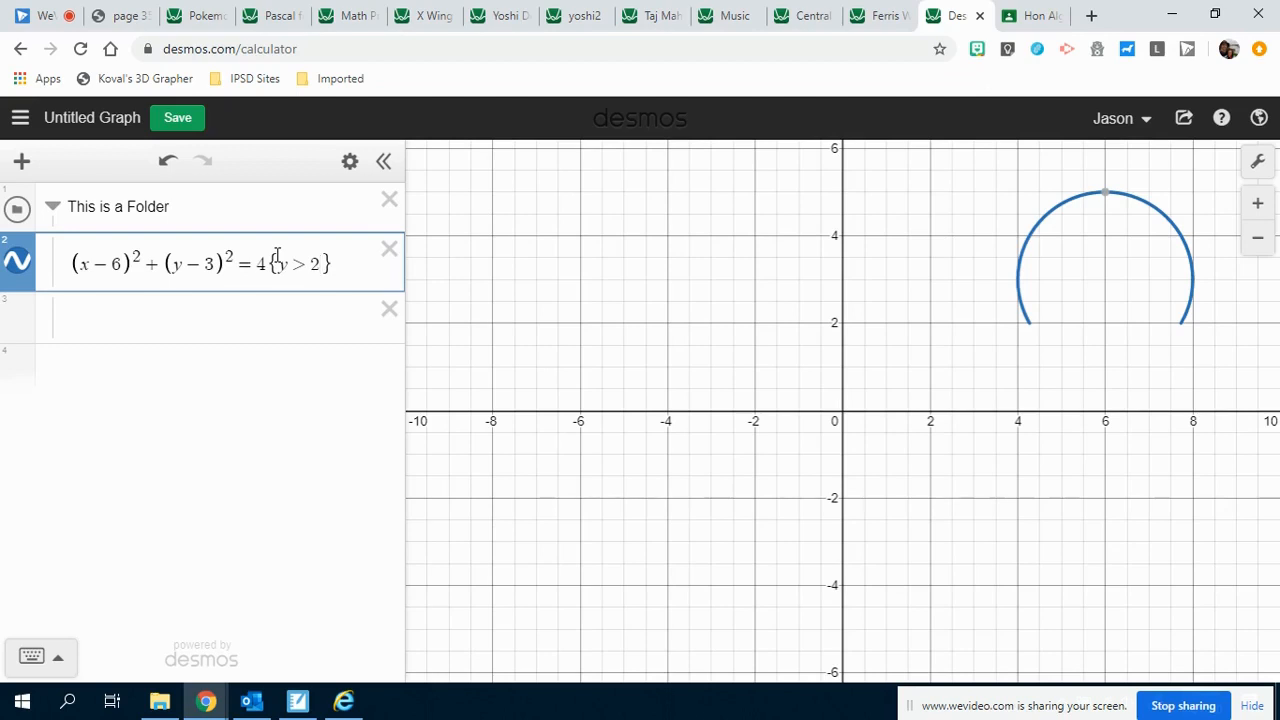
Step: Graph the line y=x−4 in the folder's second line and clear the condition inside the circle's braces
{"action": "key", "text": "Return"}
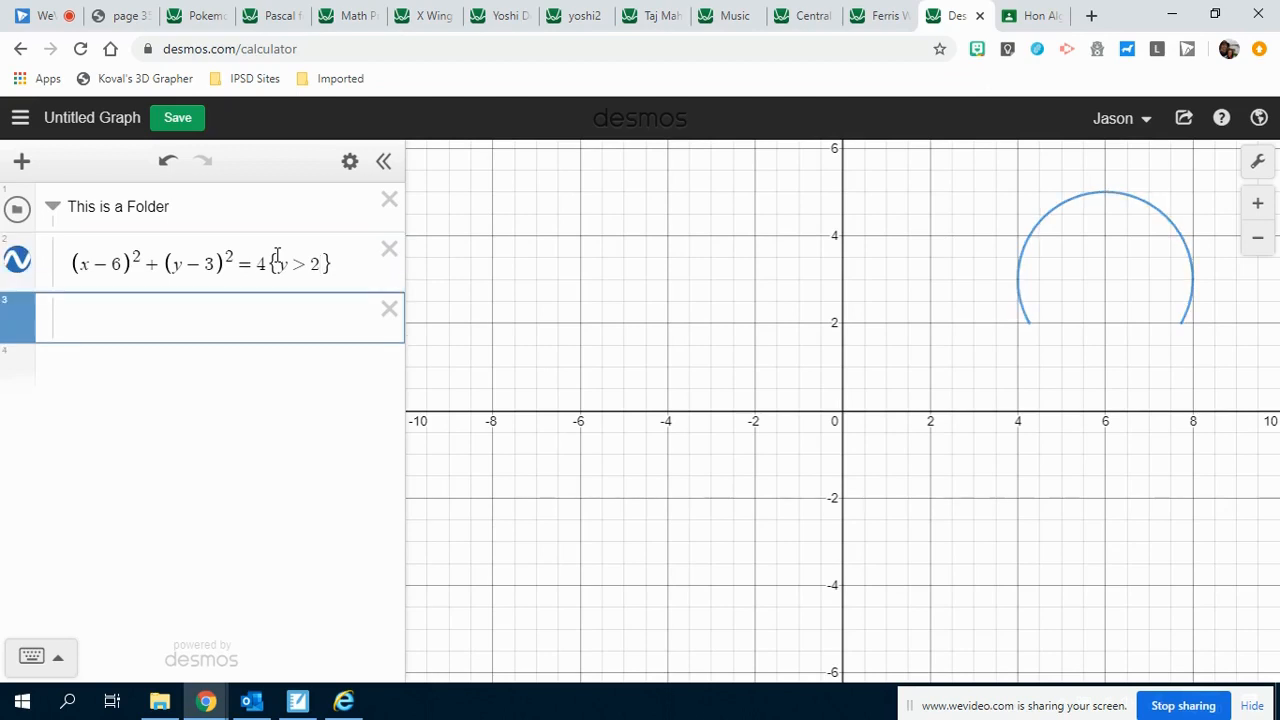
{"action": "type", "text": "y=x-3"}
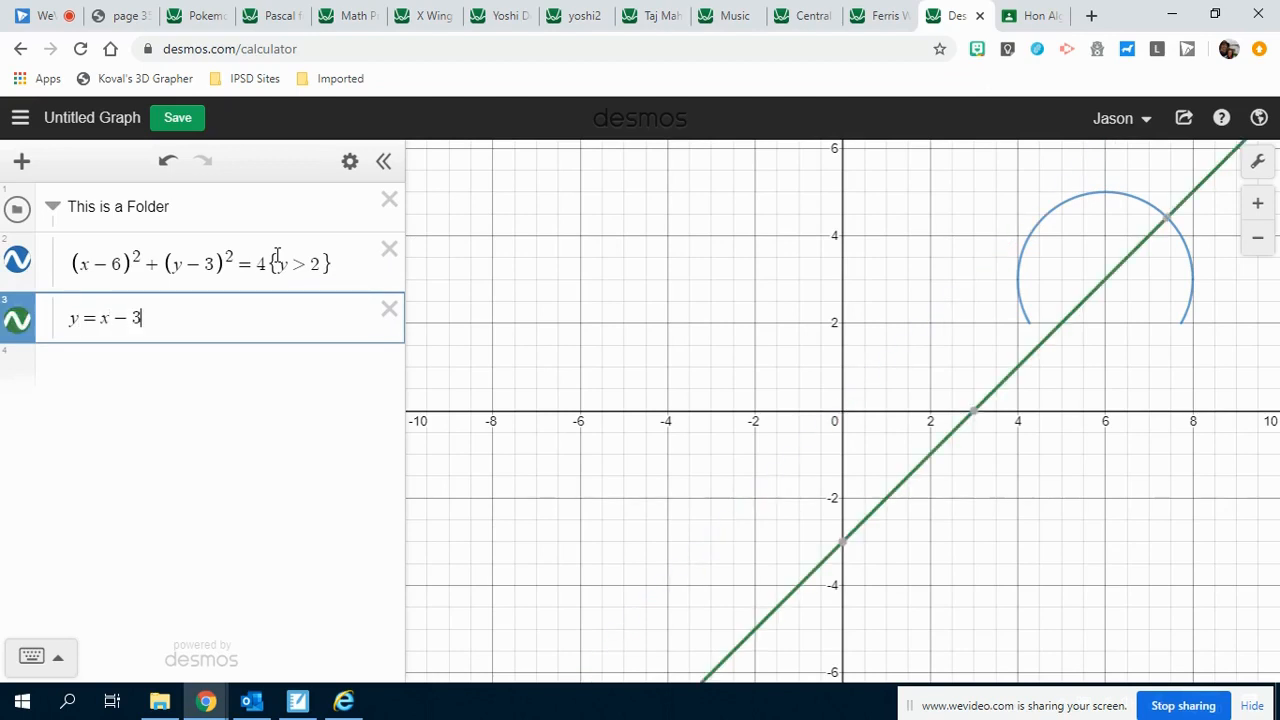
{"action": "left_click_drag", "start_coordinate": [279, 264], "coordinate": [323, 264]}
{"action": "key", "text": "BackSpace"}
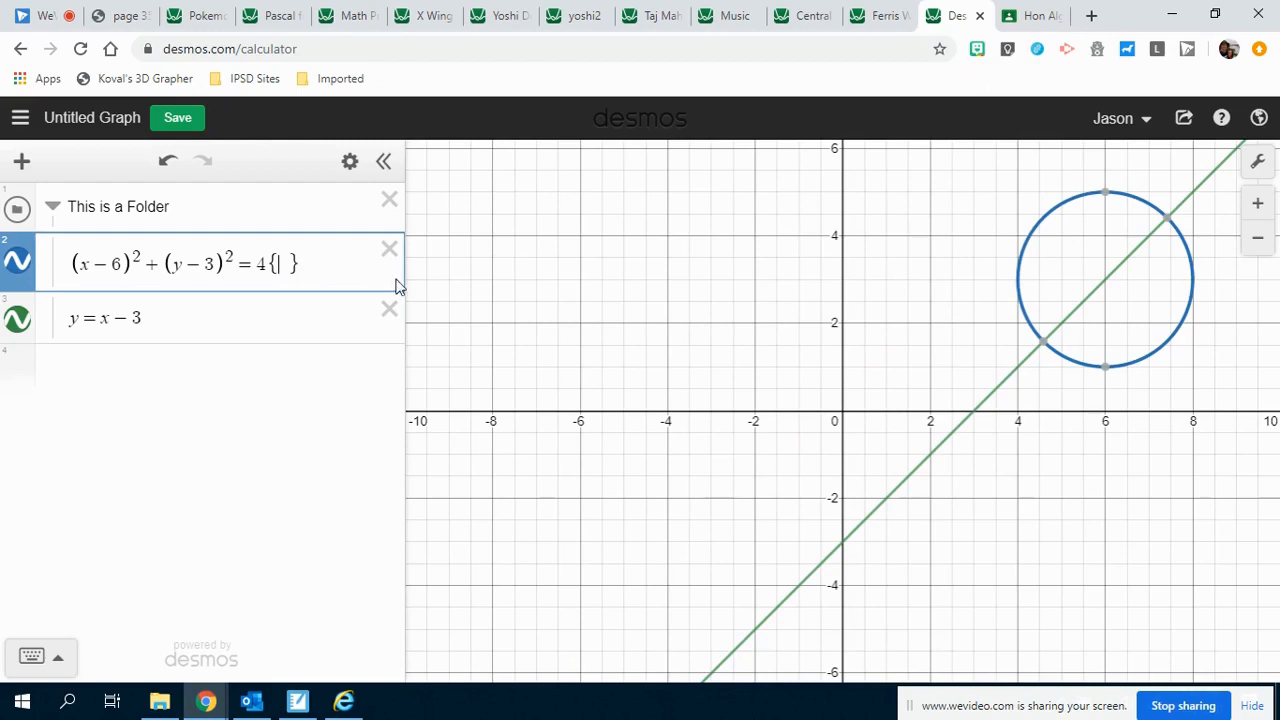
{"action": "double_click", "coordinate": [146, 318]}
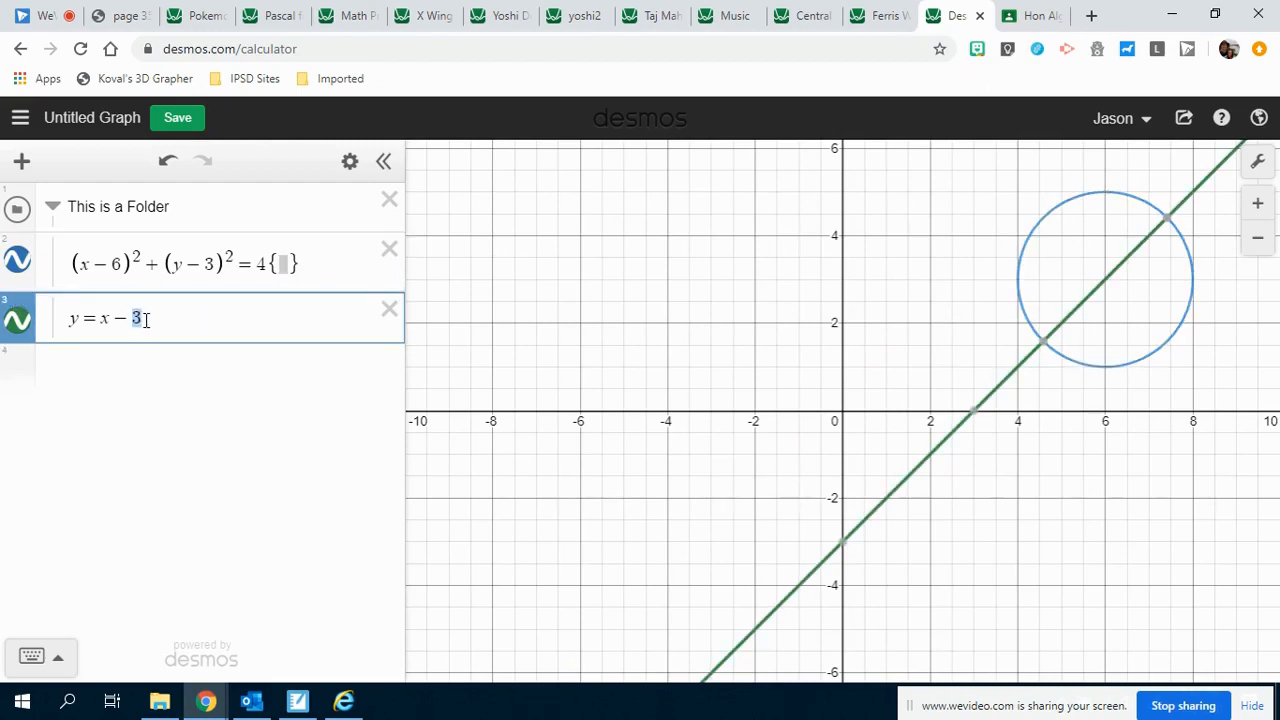
{"action": "type", "text": "4"}
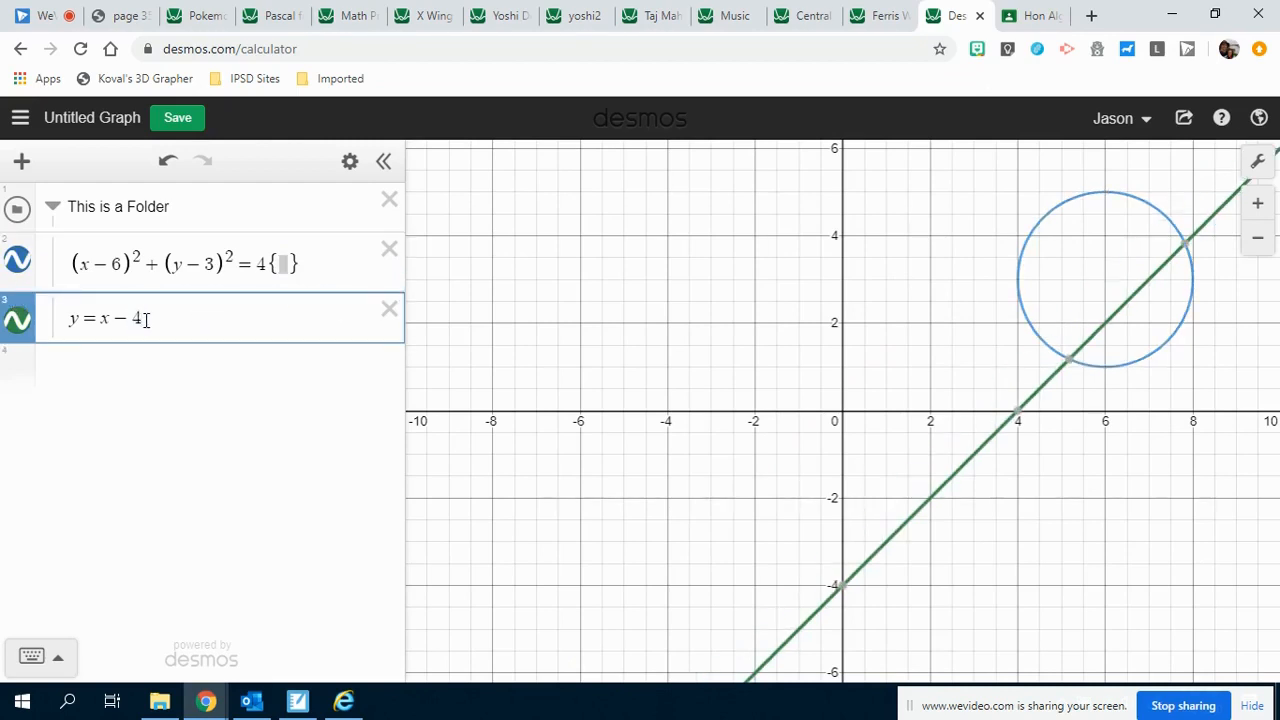
Step: Restrict the circle to the part above the line with the condition y>x−4
{"action": "left_click", "coordinate": [284, 264]}
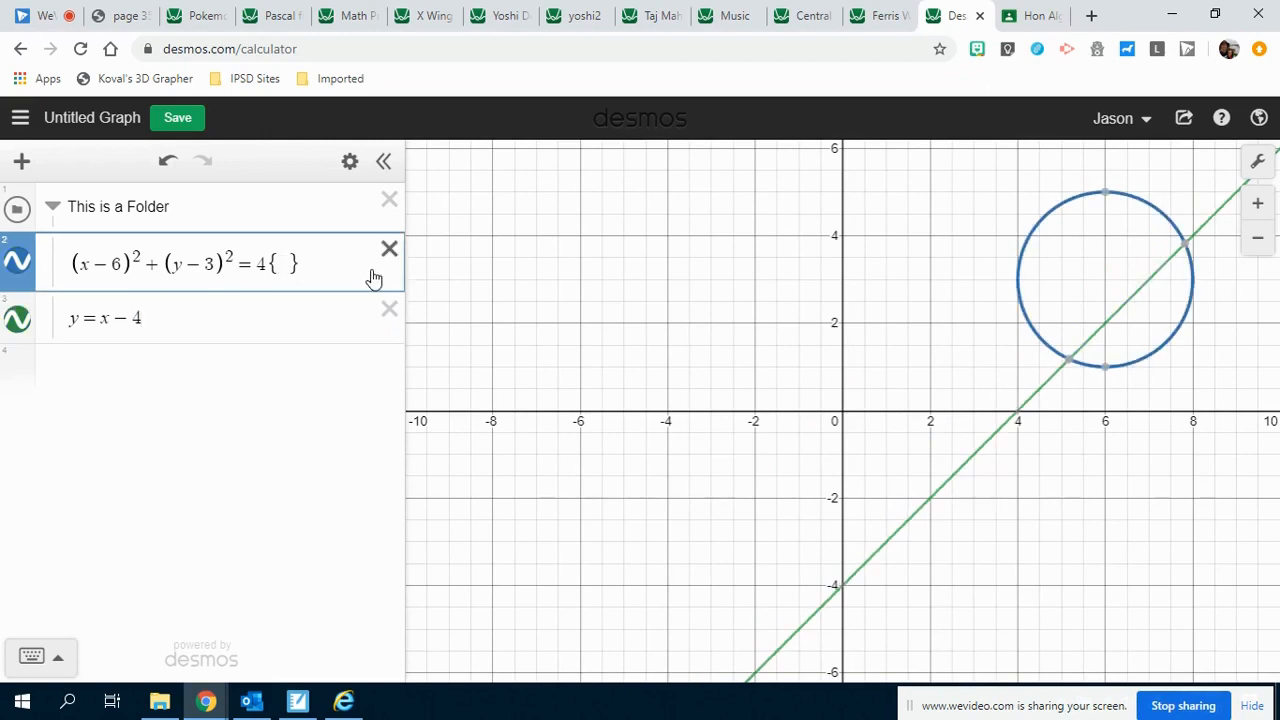
{"action": "type", "text": "y>x-4"}
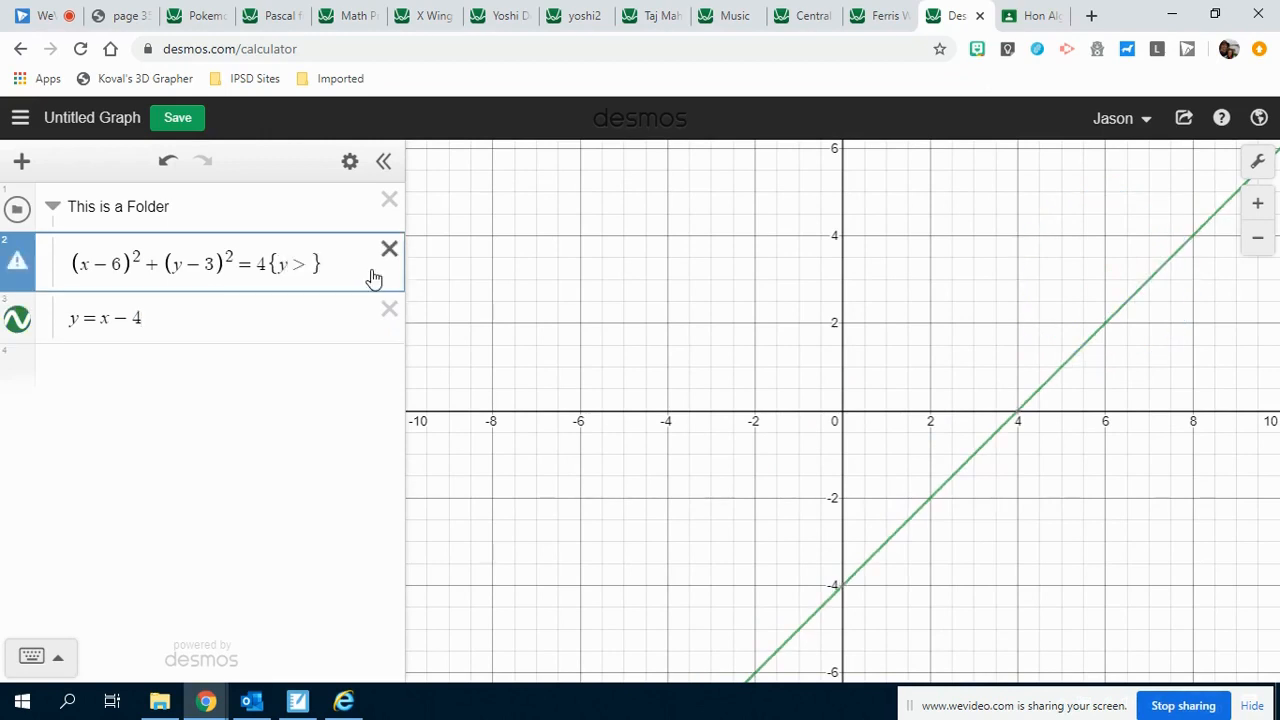
{"action": "mouse_move", "coordinate": [1078, 366]}
{"action": "mouse_move", "coordinate": [1186, 257]}
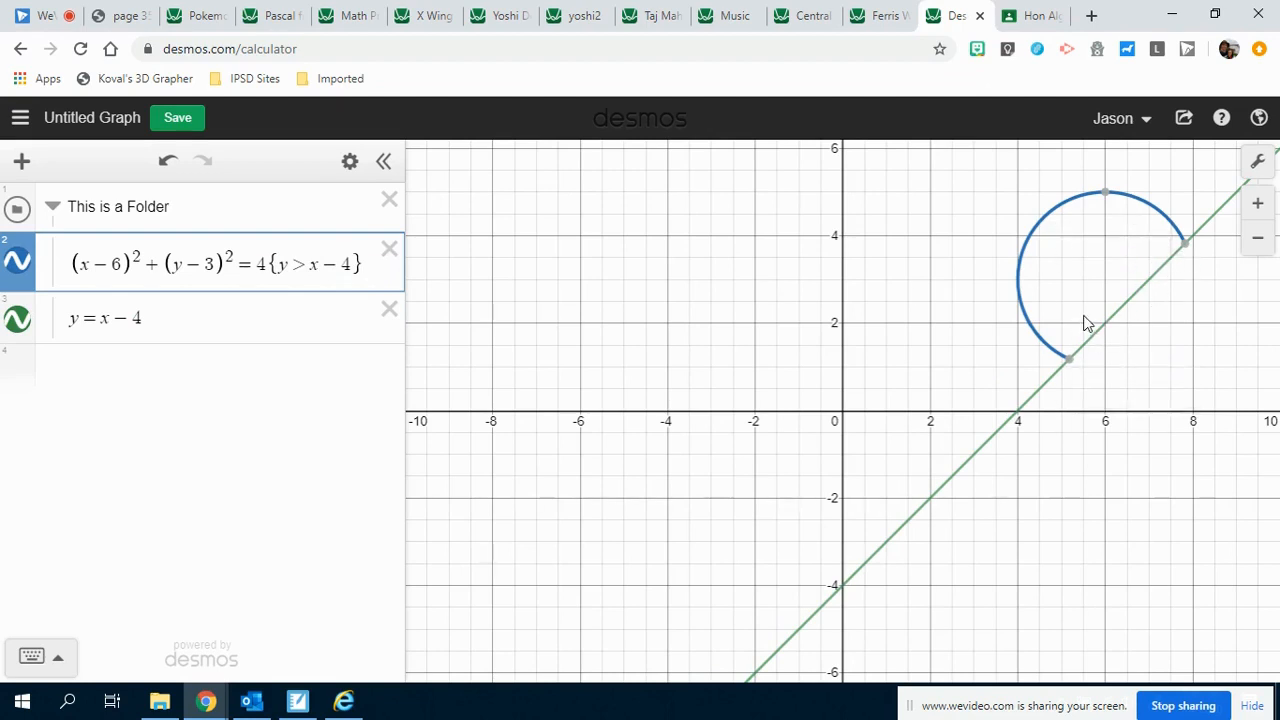
Step: Shade the inside of the restricted circle by replacing its equals sign with ≤
{"action": "left_click_drag", "start_coordinate": [280, 263], "coordinate": [348, 265]}
{"action": "left_click", "coordinate": [280, 263]}
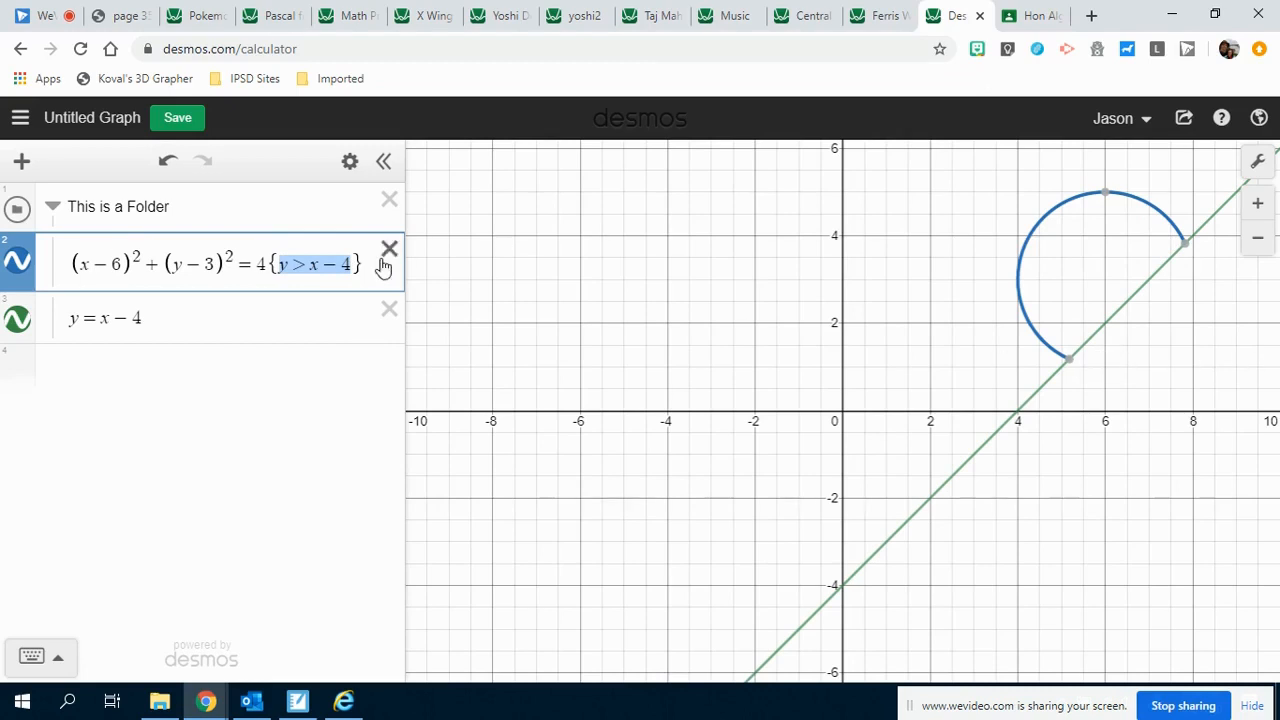
{"action": "left_click_drag", "start_coordinate": [256, 265], "coordinate": [245, 265]}
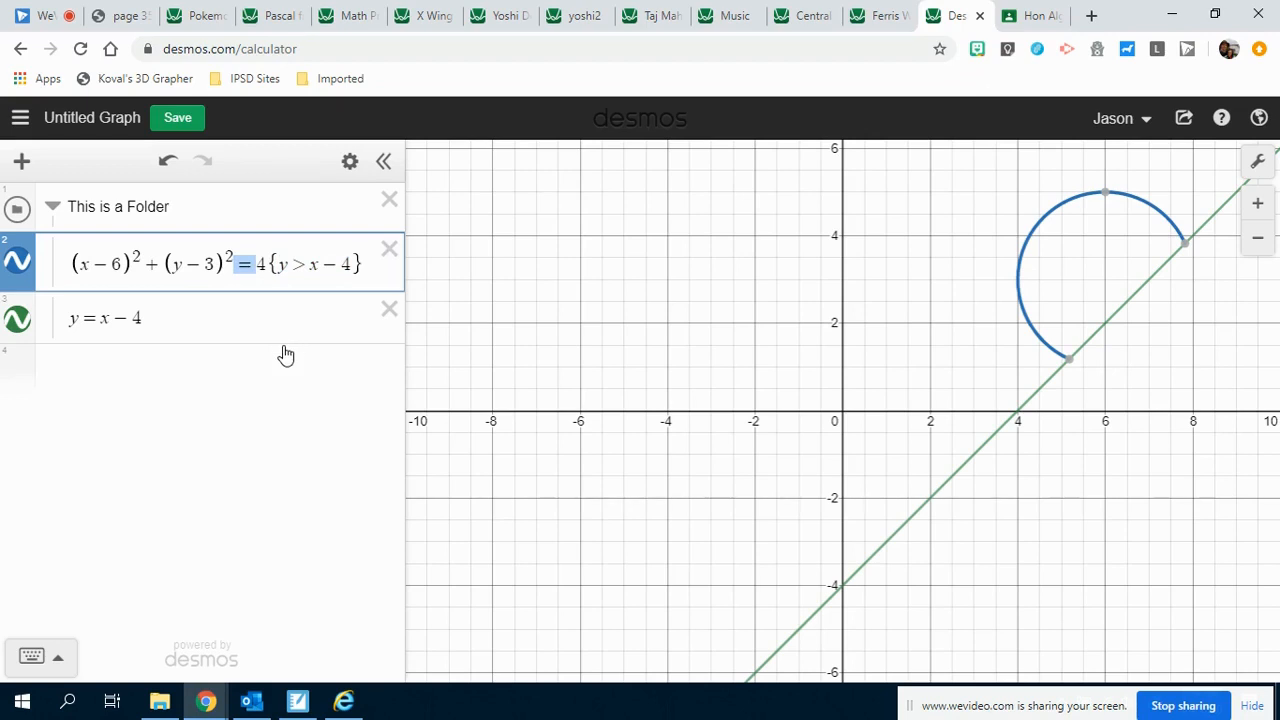
{"action": "type", "text": "<"}
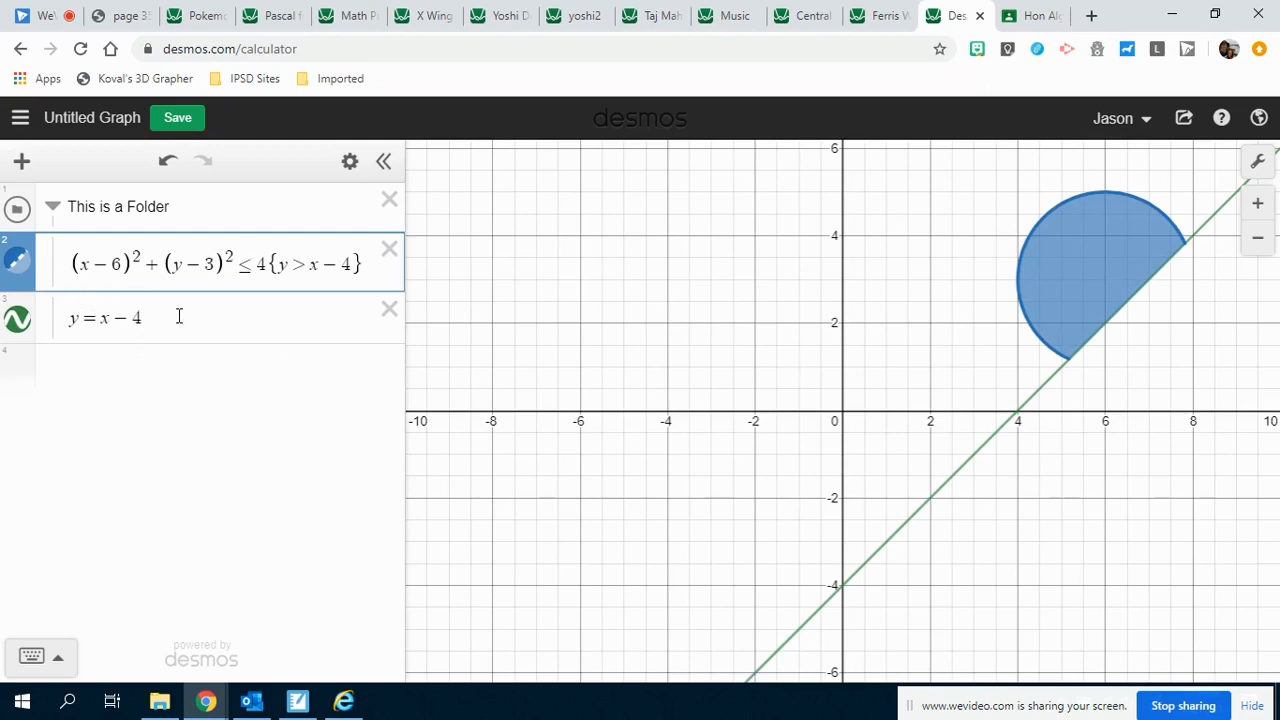
Step: Collapse the folder and enter the circle equation (x+1)²+(y+2)²=1 on a new line below it
{"action": "left_click", "coordinate": [95, 366]}
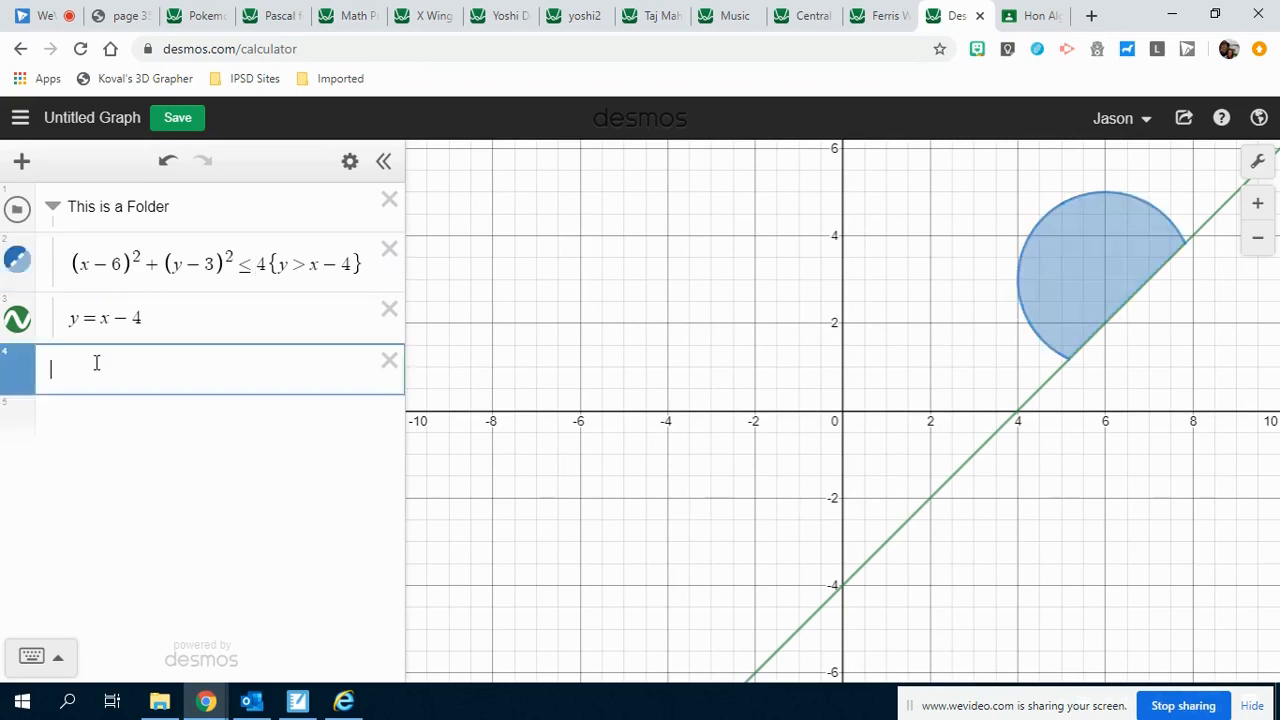
{"action": "left_click", "coordinate": [56, 216]}
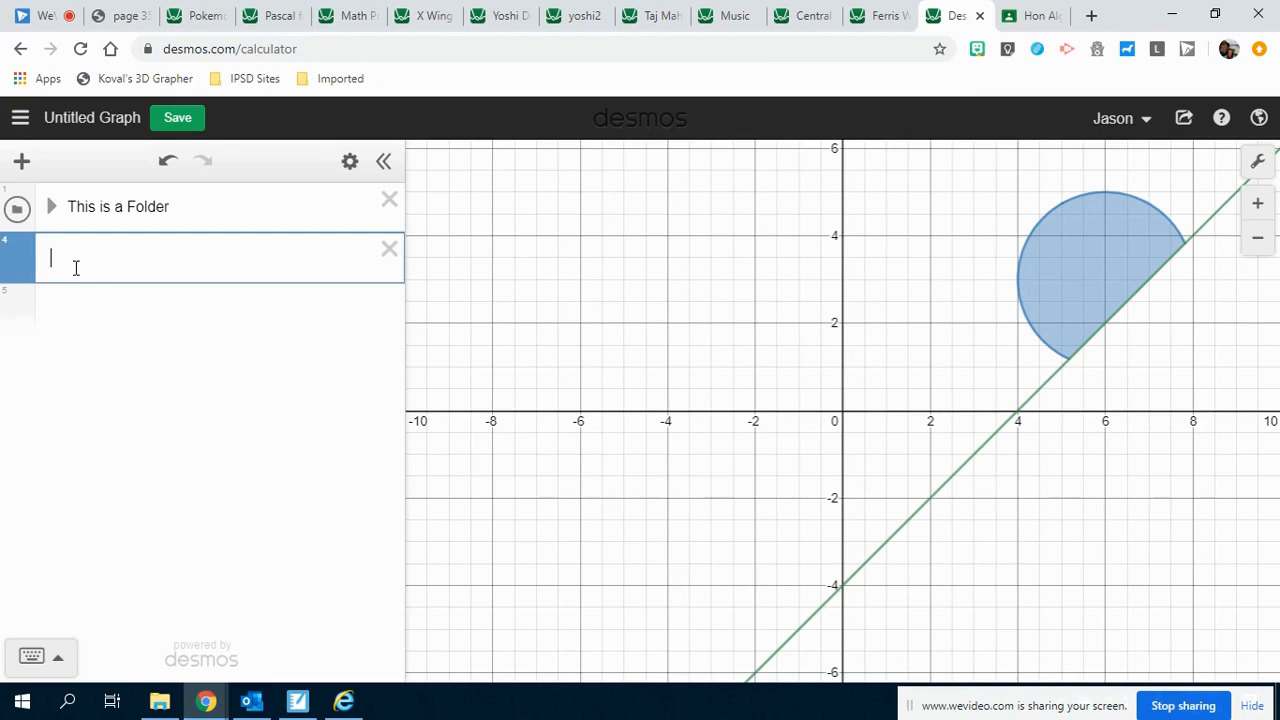
{"action": "type", "text": "(x+1)"}
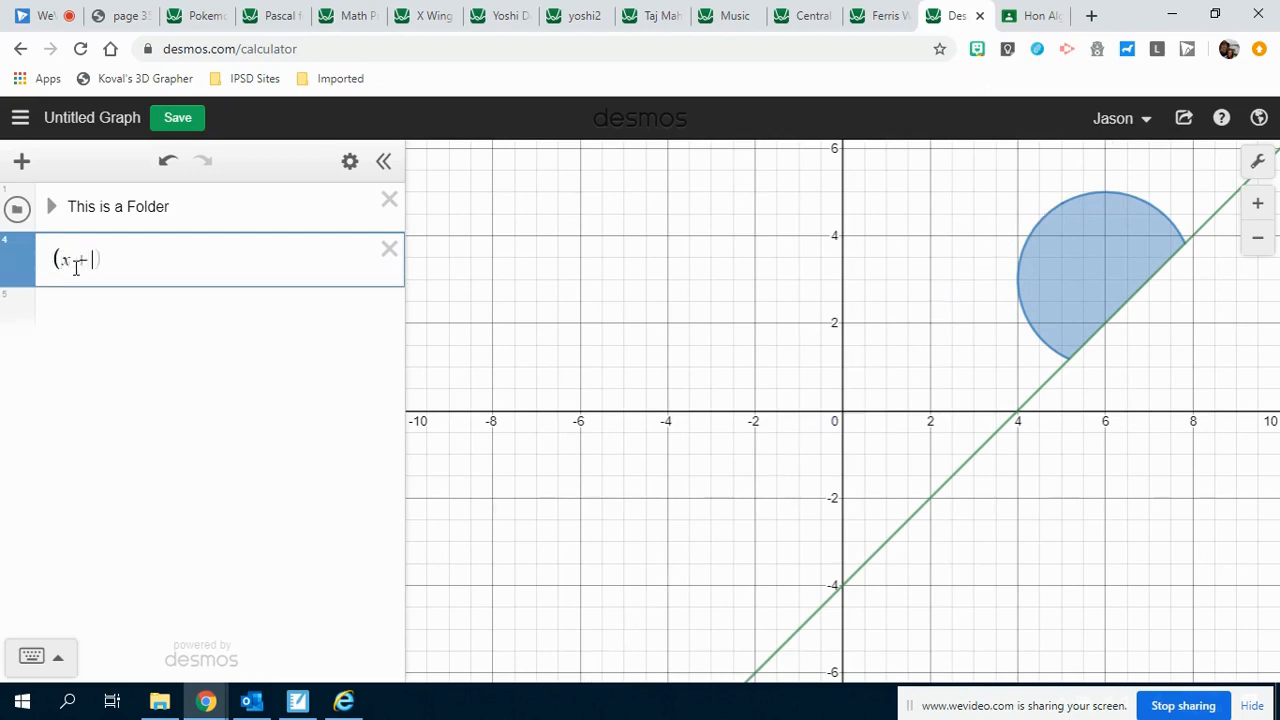
{"action": "type", "text": "^2"}
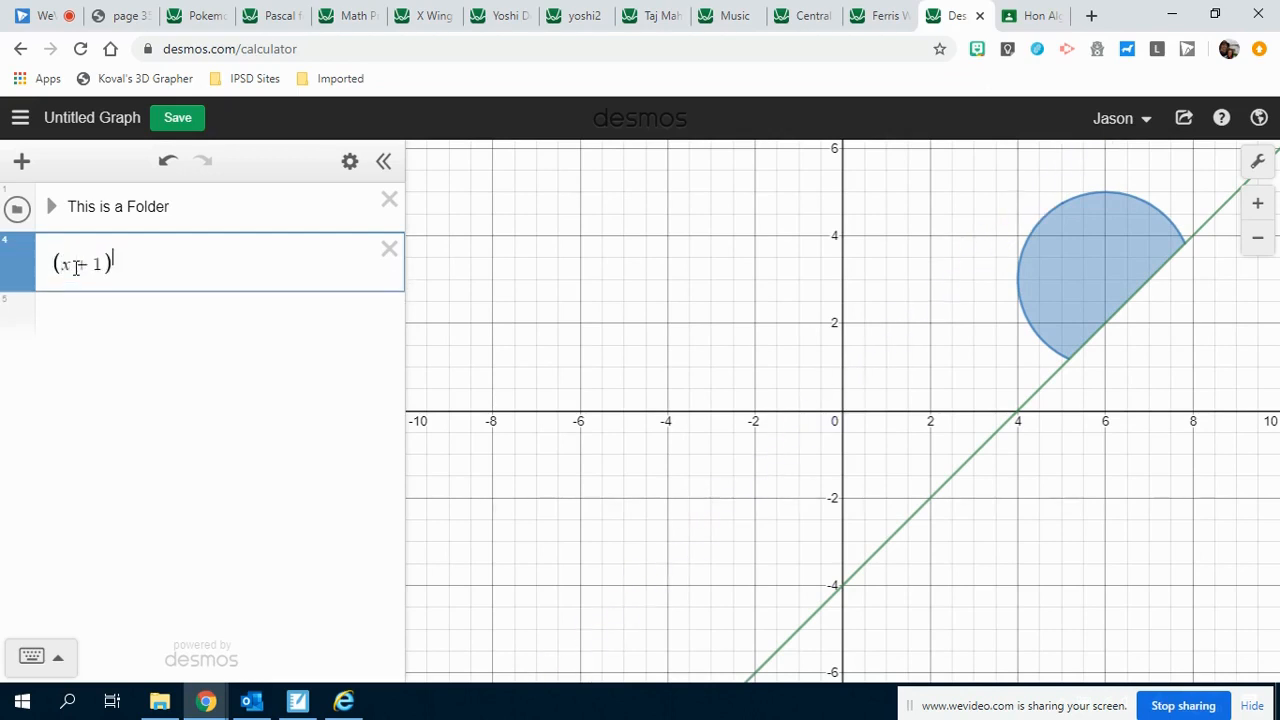
{"action": "key", "text": "Right"}
{"action": "type", "text": "+(y"}
{"action": "type", "text": "=1"}
Step: Turn the new circle into an ellipse by dividing the (y+2)² term by 9 and the (x+1)² term by 16
{"action": "key", "text": "shift+Left"}
{"action": "key", "text": "shift+Left"}
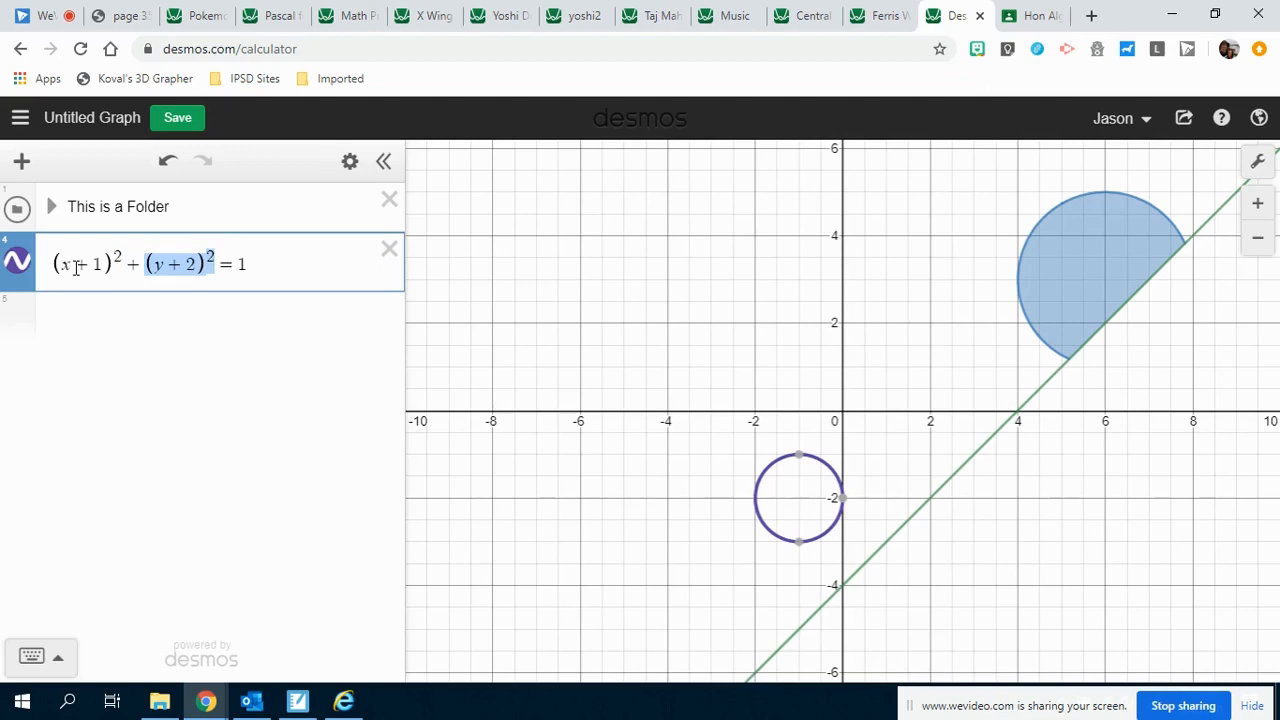
{"action": "type", "text": "/9"}
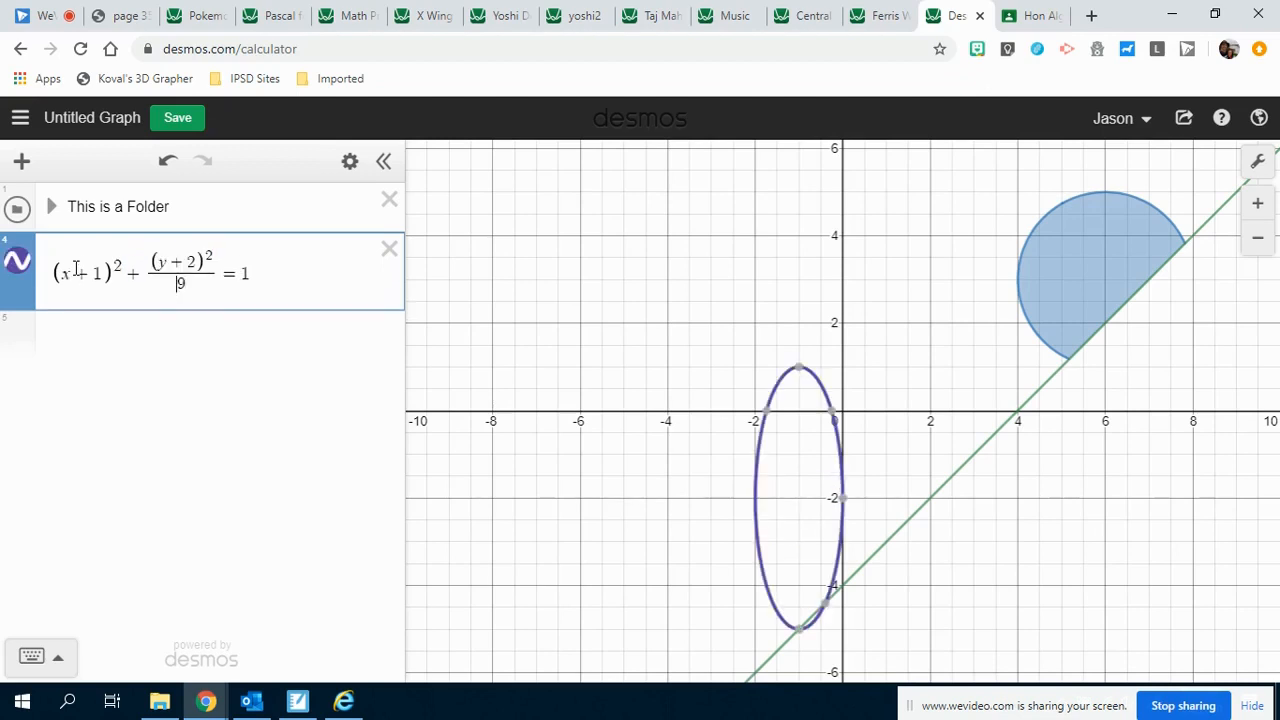
{"action": "key", "text": "shift+Left"}
{"action": "key", "text": "shift+Left"}
{"action": "type", "text": "/16"}
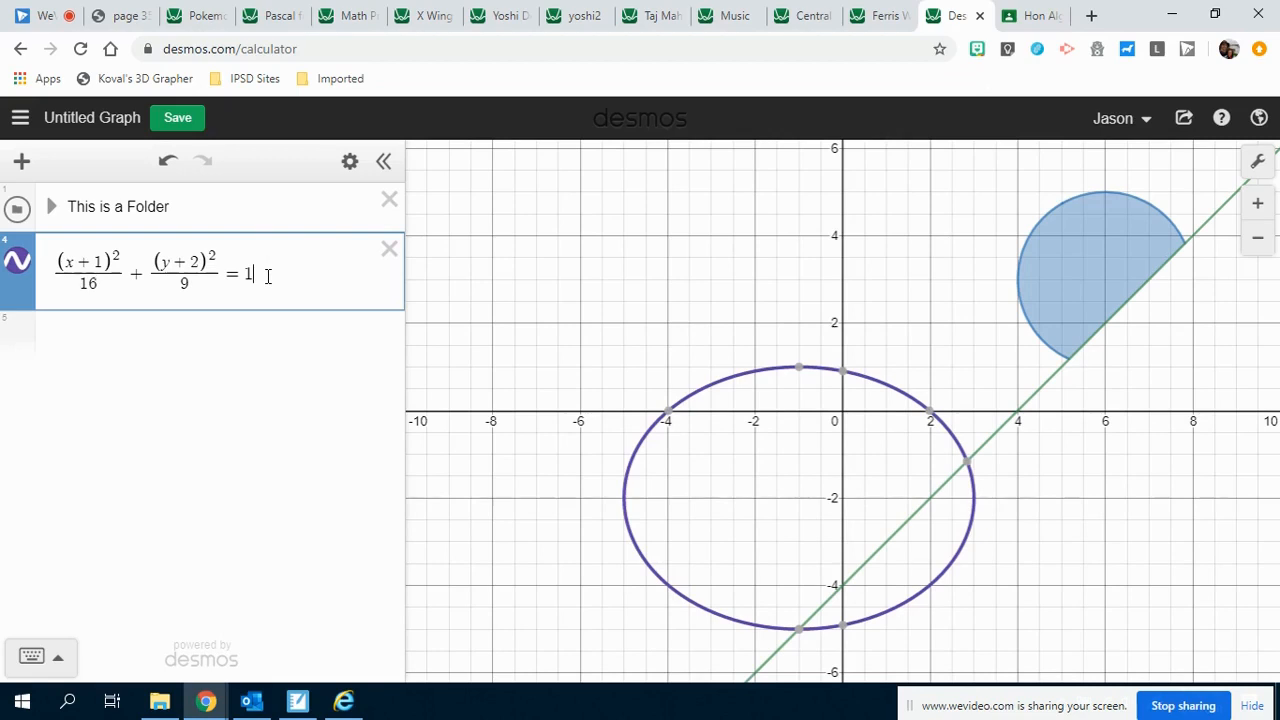
Step: Restrict the ellipse to y>a and add a slider for a, set to −5.7
{"action": "type", "text": "}"}
{"action": "left_click", "coordinate": [268, 274]}
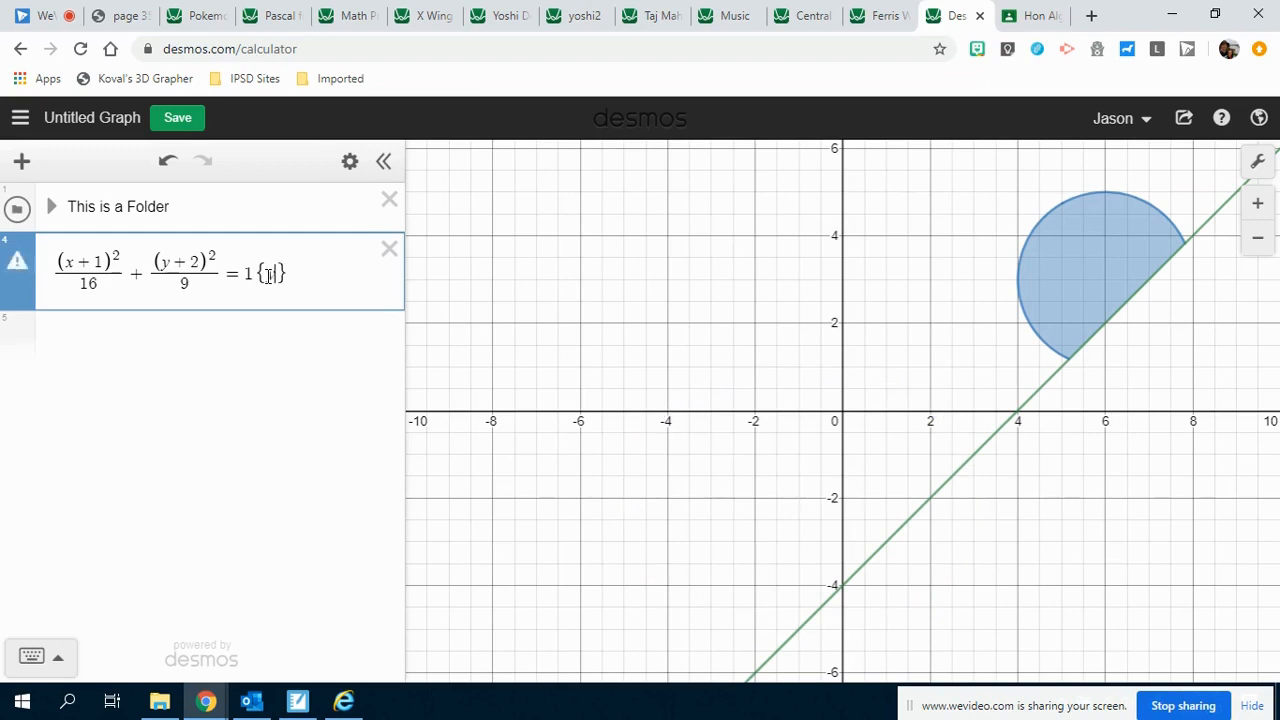
{"action": "type", "text": "y>a"}
{"action": "key", "text": "Return"}
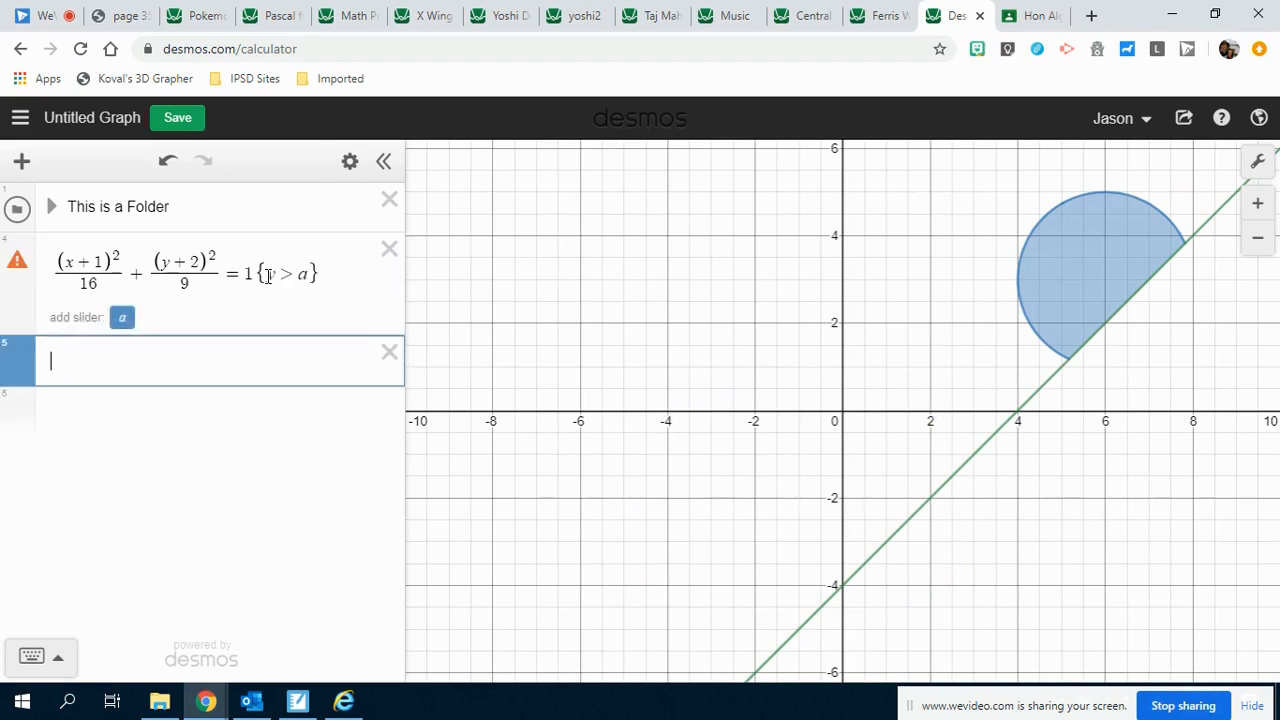
{"action": "left_click", "coordinate": [122, 318]}
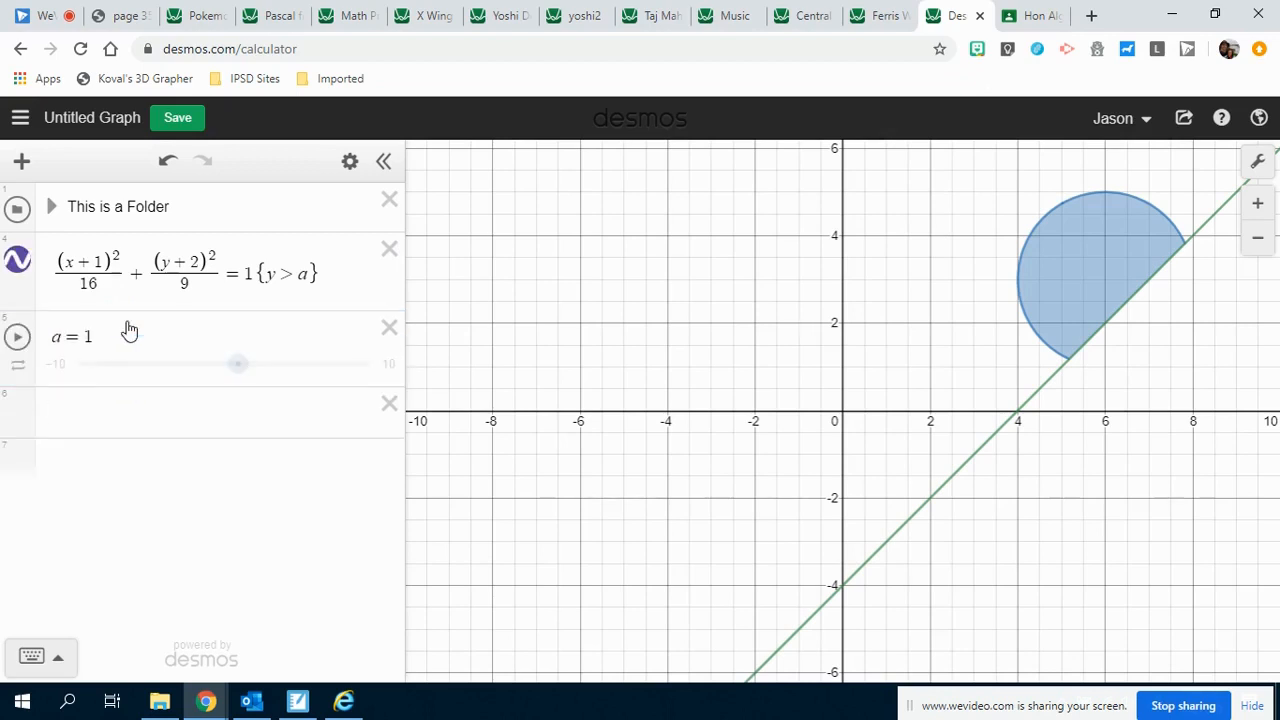
{"action": "left_click_drag", "start_coordinate": [239, 372], "coordinate": [140, 370]}
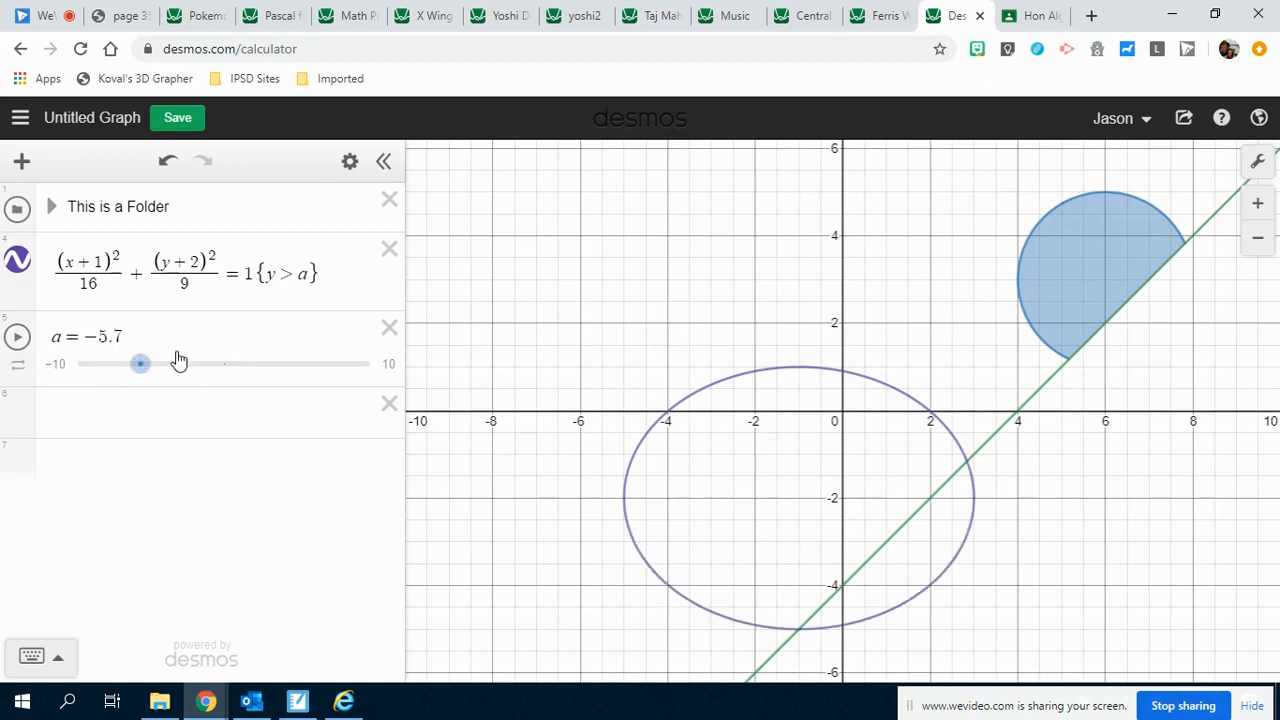
Step: Change the ellipse's restriction to y<a and move slider a to 1.8
{"action": "left_click", "coordinate": [58, 366]}
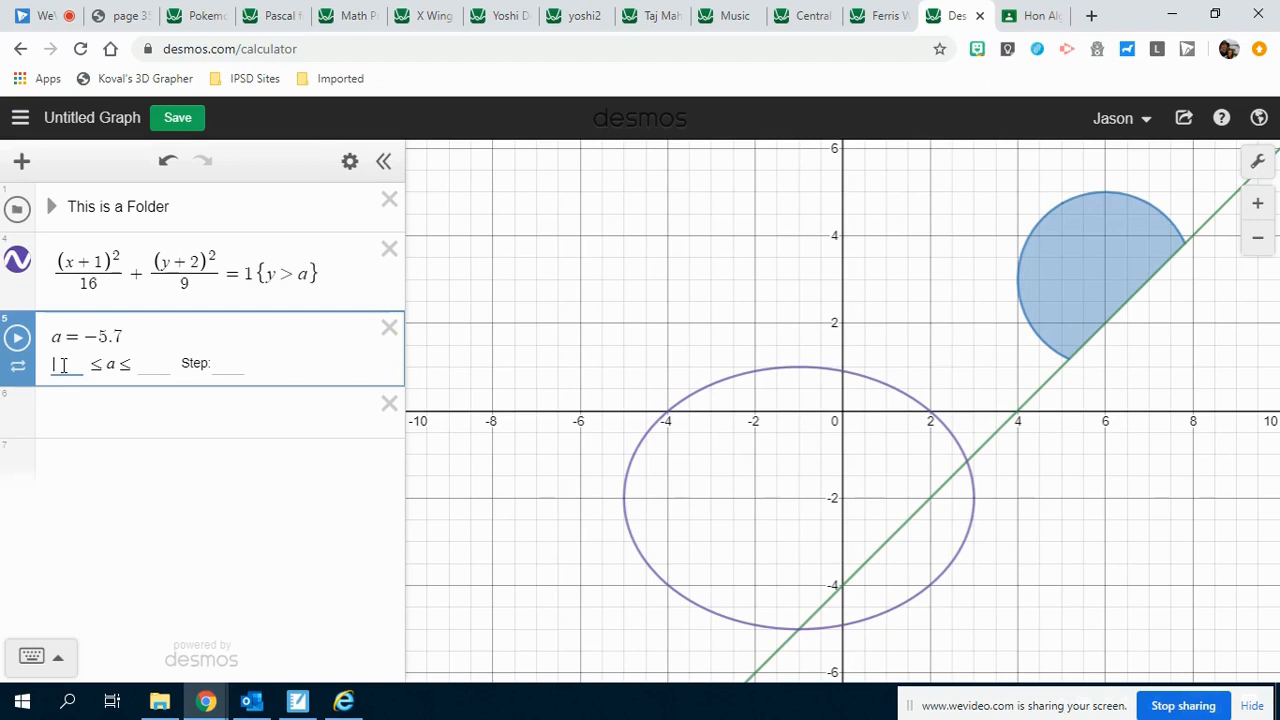
{"action": "left_click", "coordinate": [280, 273]}
{"action": "key", "text": "BackSpace"}
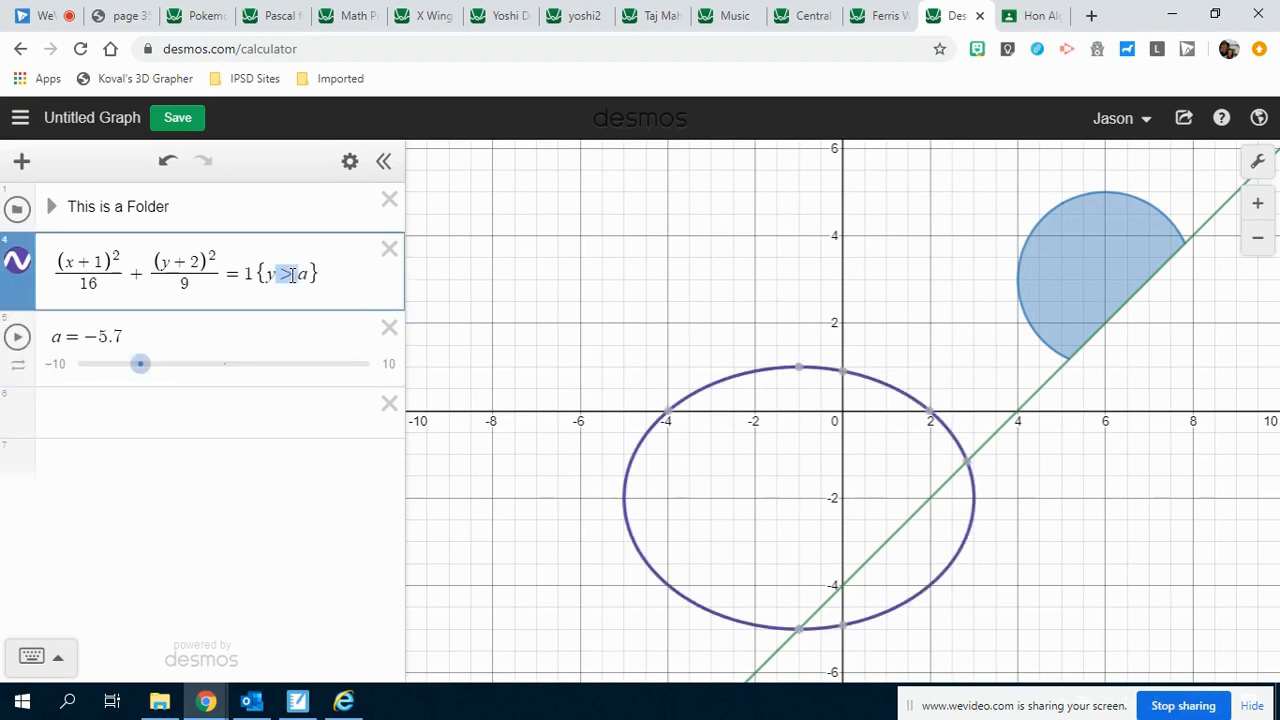
{"action": "type", "text": "<"}
{"action": "left_click_drag", "start_coordinate": [117, 372], "coordinate": [247, 386]}
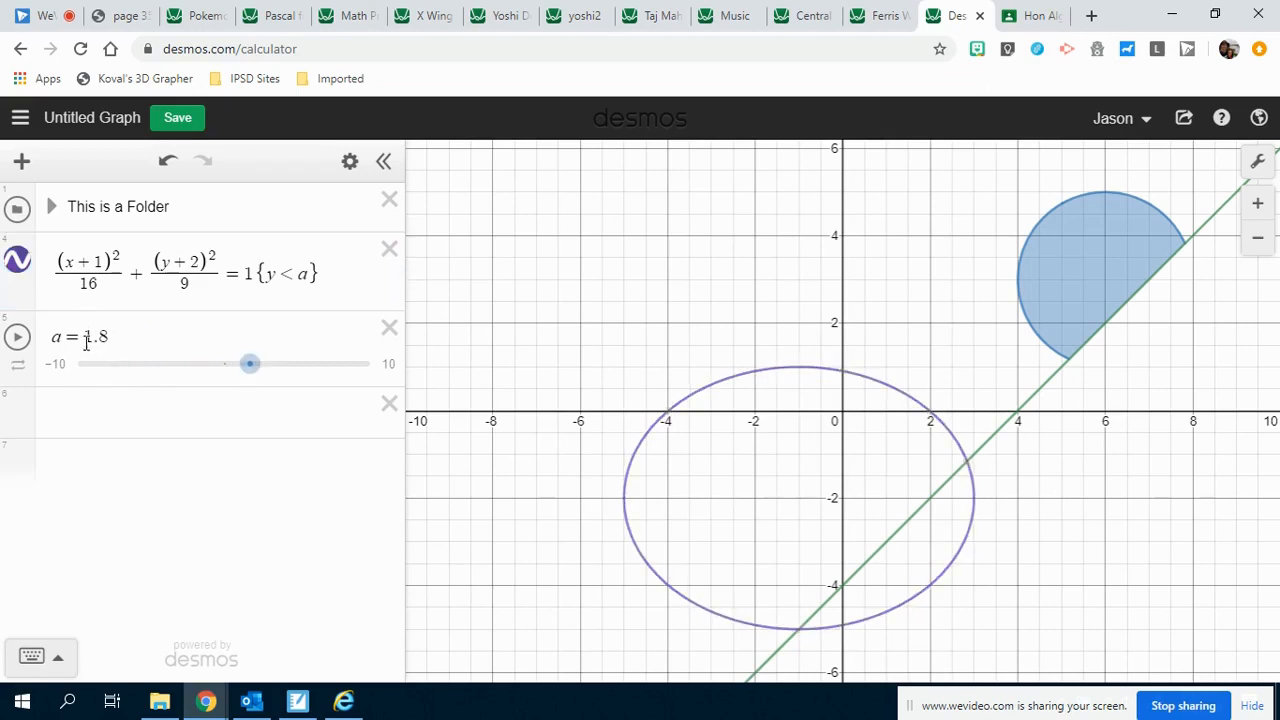
Step: Limit slider a to the range −4 to 0, play its animation and pause it at −3.3
{"action": "left_click", "coordinate": [62, 364]}
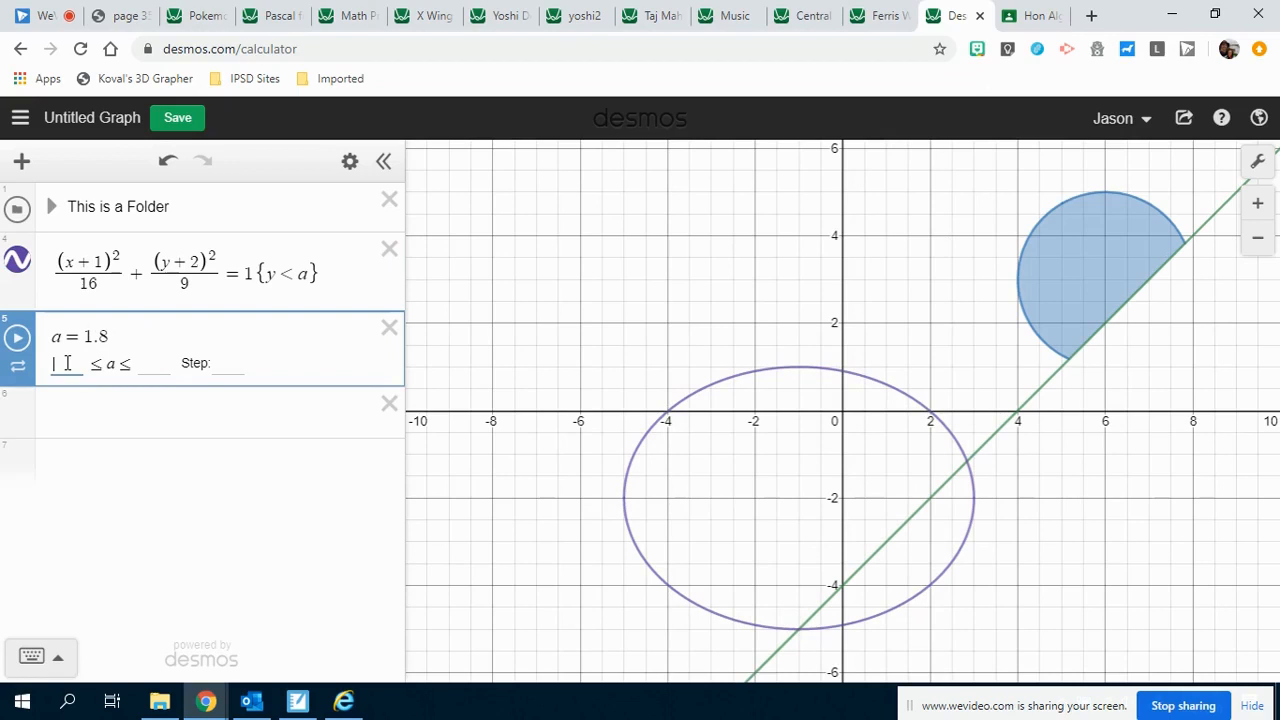
{"action": "type", "text": "1"}
{"action": "type", "text": "0"}
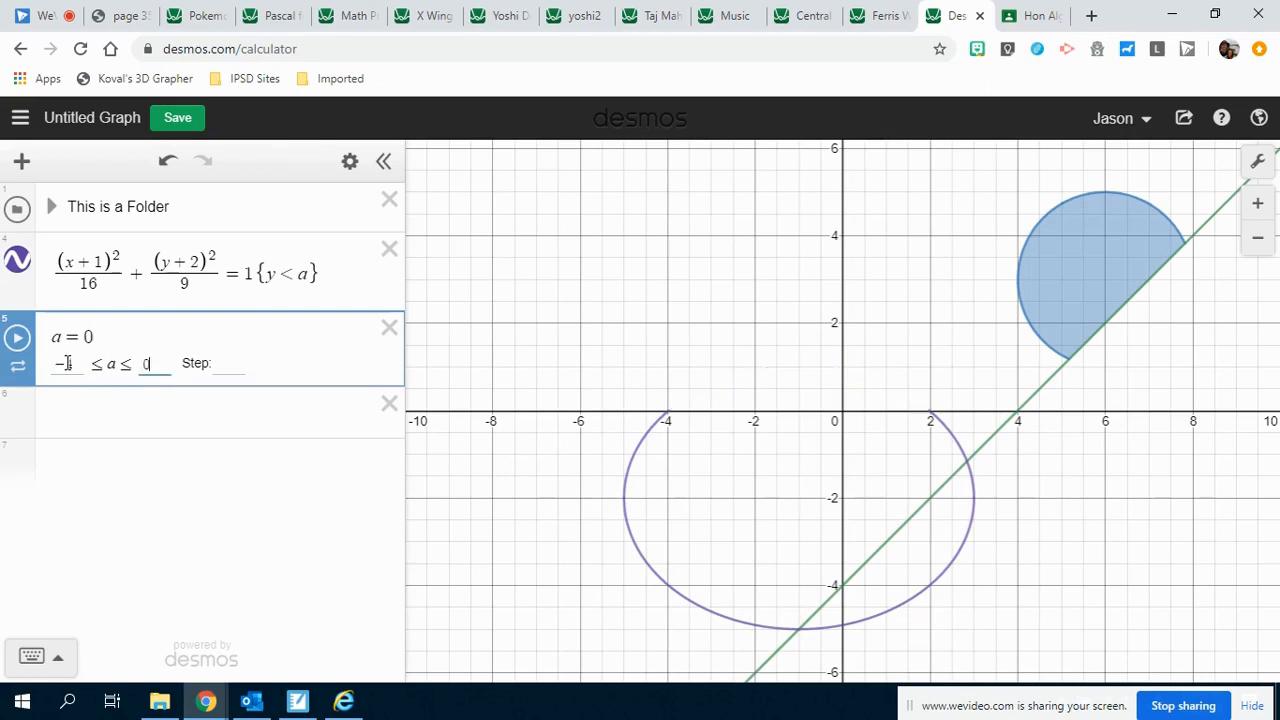
{"action": "left_click", "coordinate": [22, 346]}
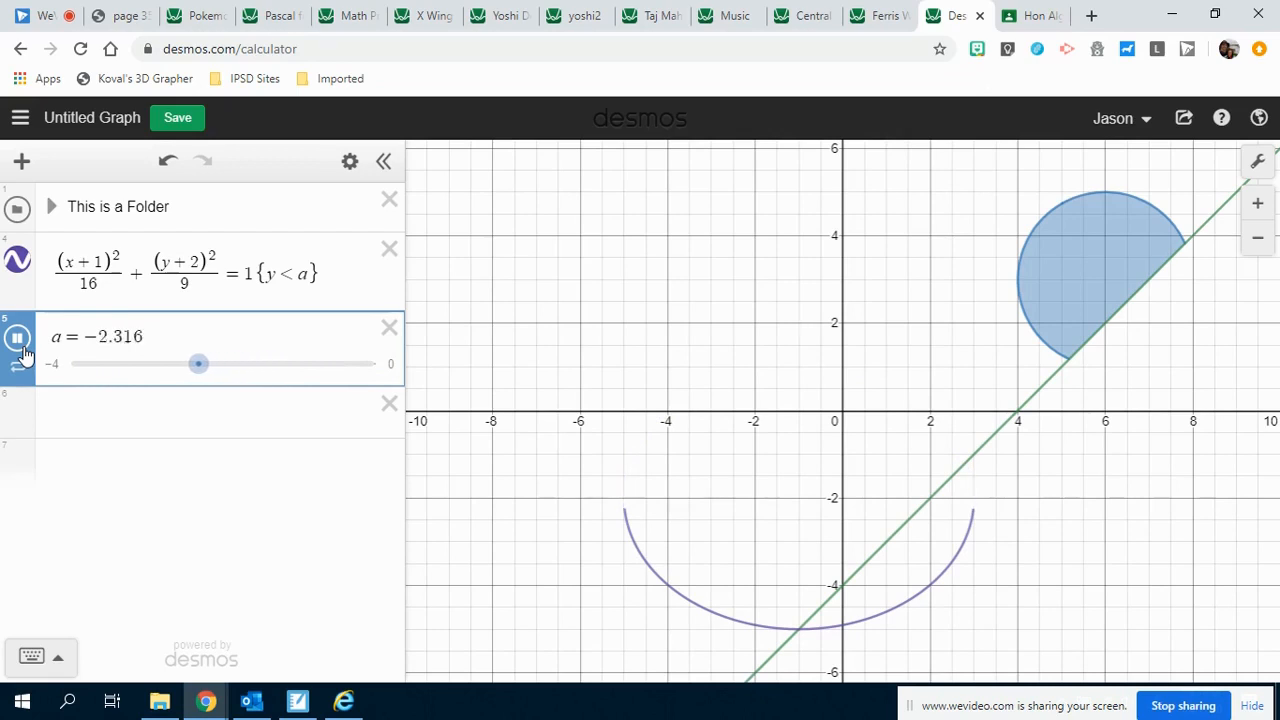
{"action": "left_click", "coordinate": [20, 343]}
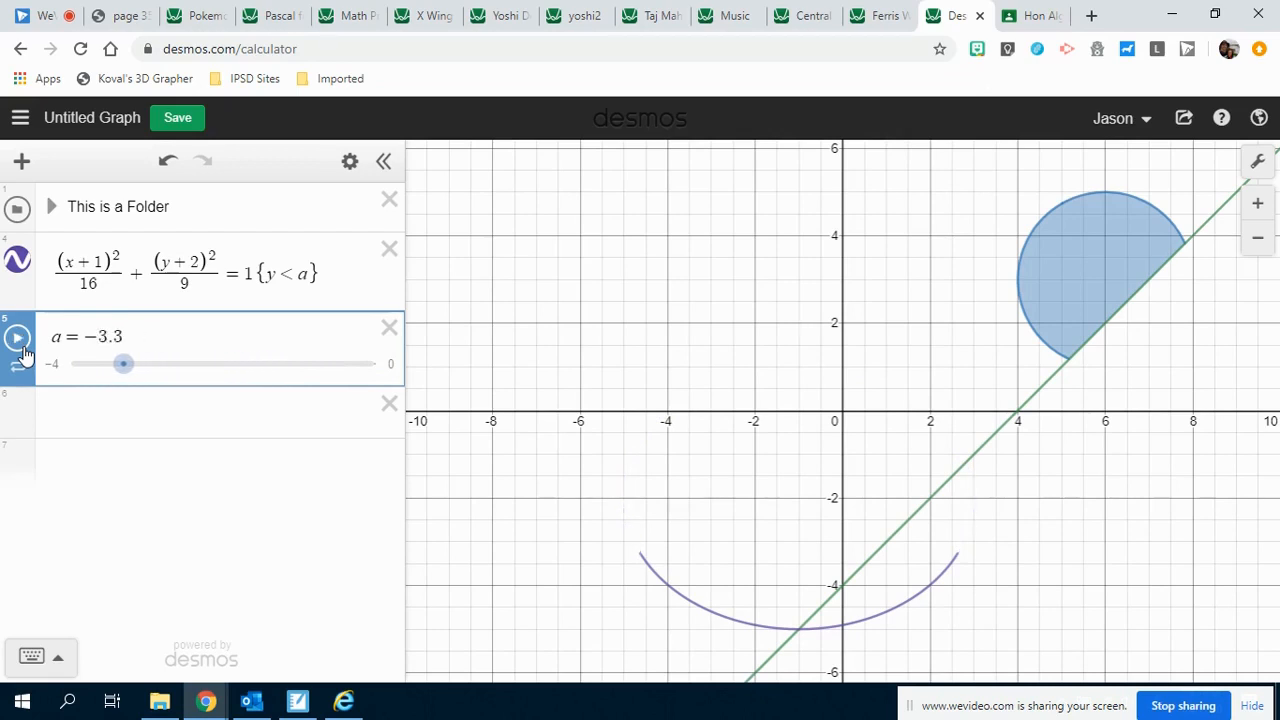
Step: Extend the ellipse's restriction to b<y<a and add a slider for b
{"action": "left_click", "coordinate": [269, 276]}
{"action": "type", "text": "<"}
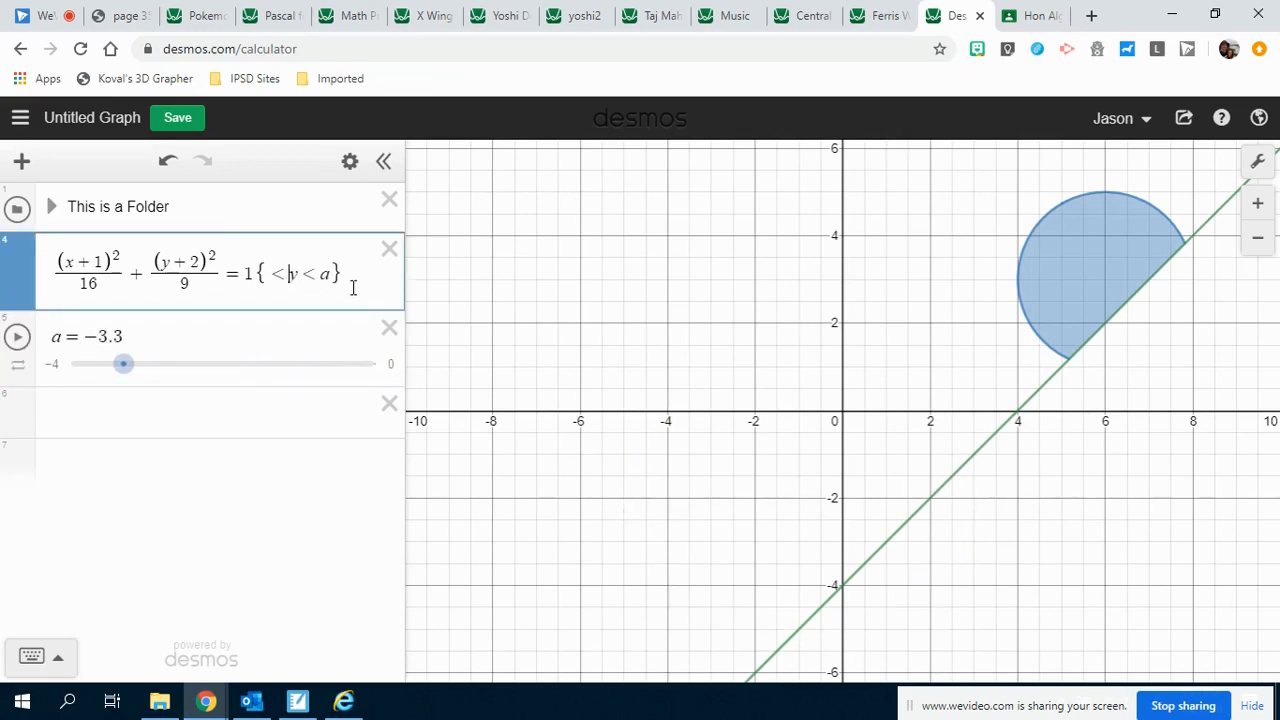
{"action": "type", "text": "b"}
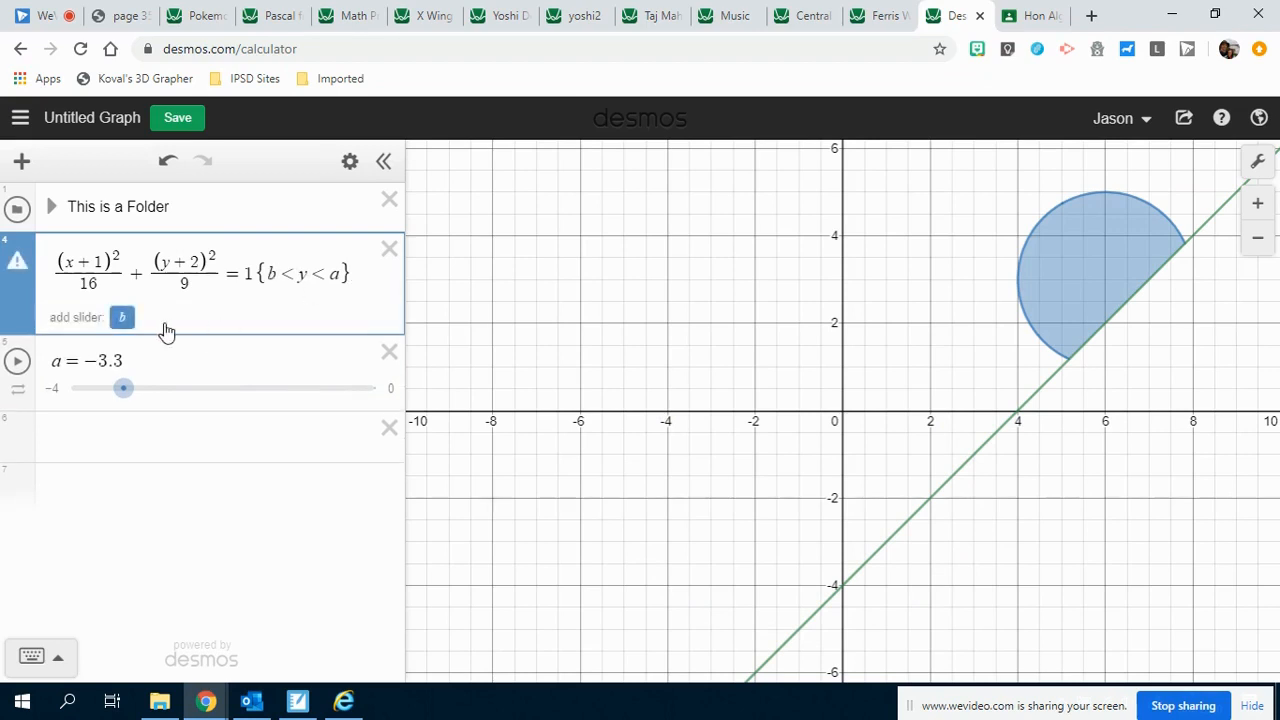
{"action": "left_click", "coordinate": [118, 318]}
{"action": "left_click", "coordinate": [122, 317]}
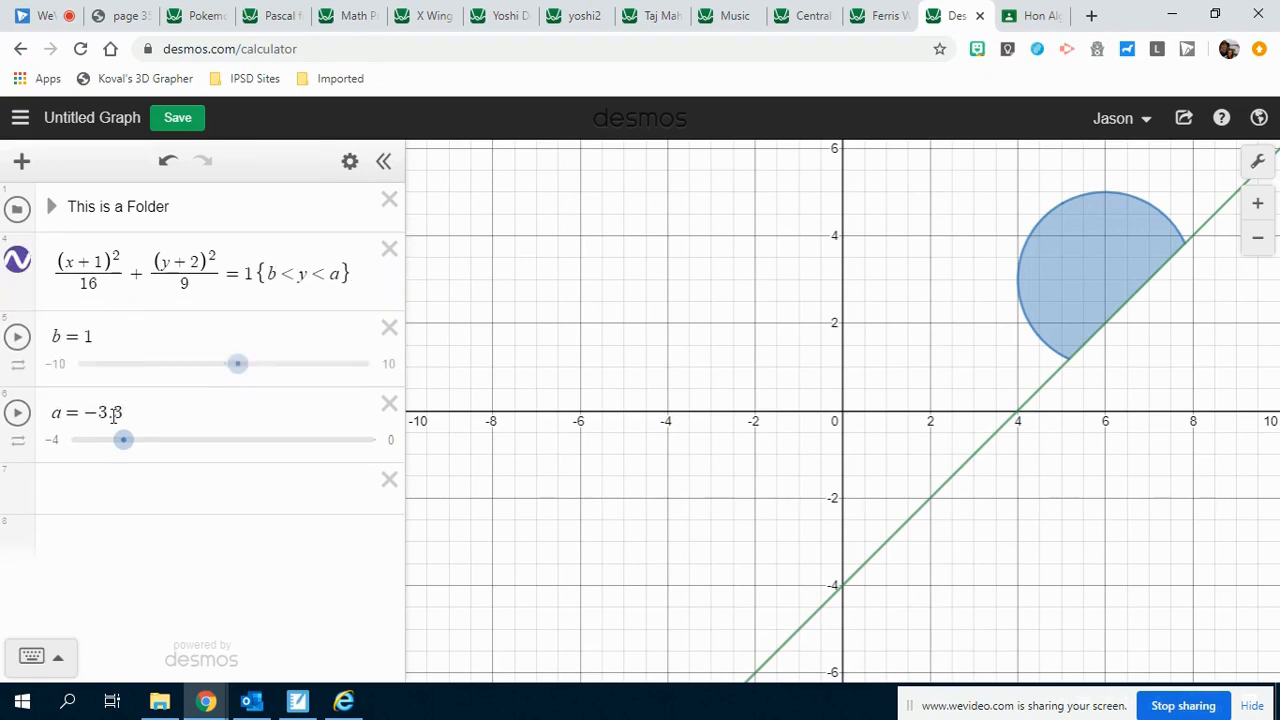
Step: Limit slider b to the range −5 to −4
{"action": "left_click", "coordinate": [54, 438]}
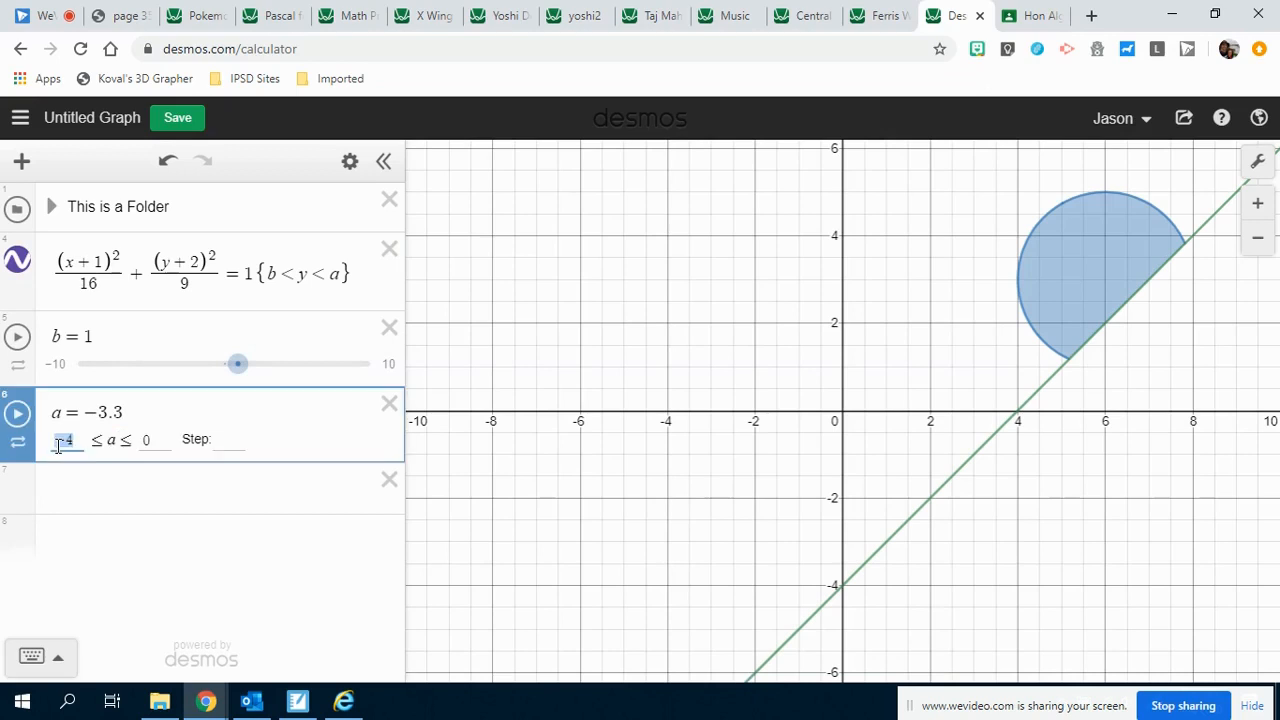
{"action": "left_click", "coordinate": [58, 365]}
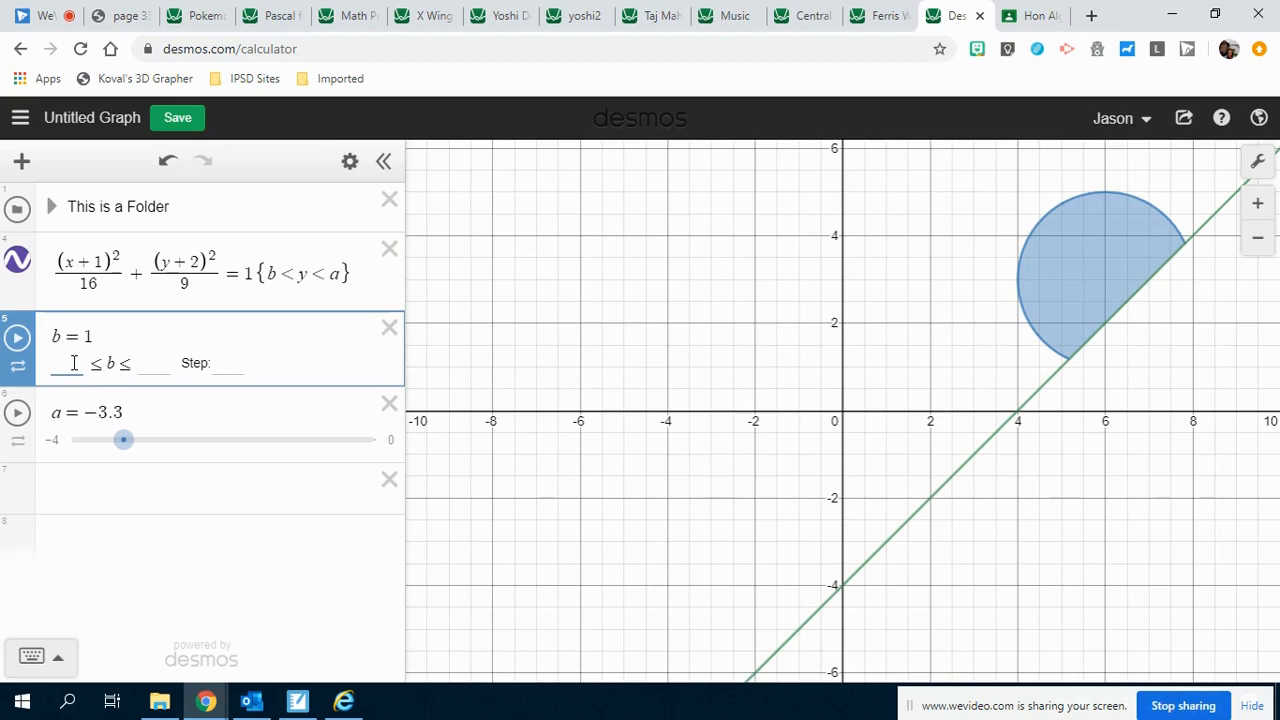
{"action": "type", "text": "-3"}
{"action": "key", "text": "Tab"}
{"action": "type", "text": "-4"}
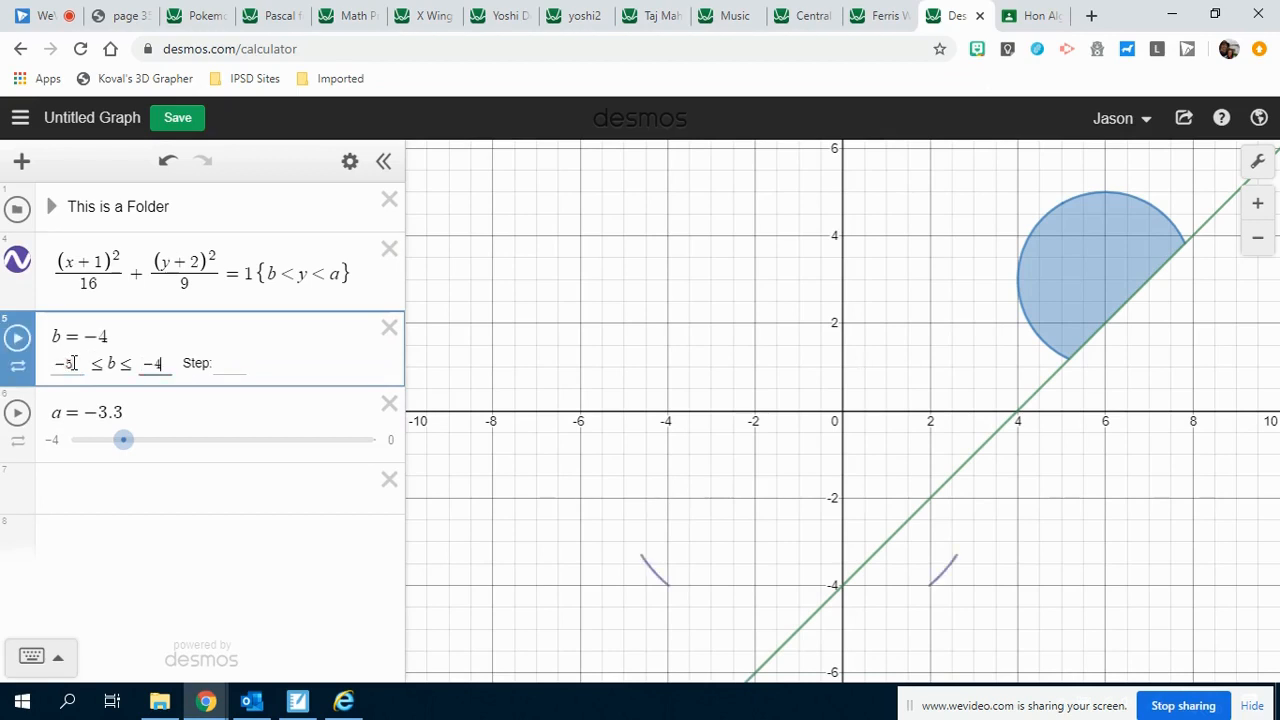
Step: Play the animations of sliders b and a together, then pause both
{"action": "left_click", "coordinate": [17, 337]}
{"action": "left_click", "coordinate": [17, 413]}
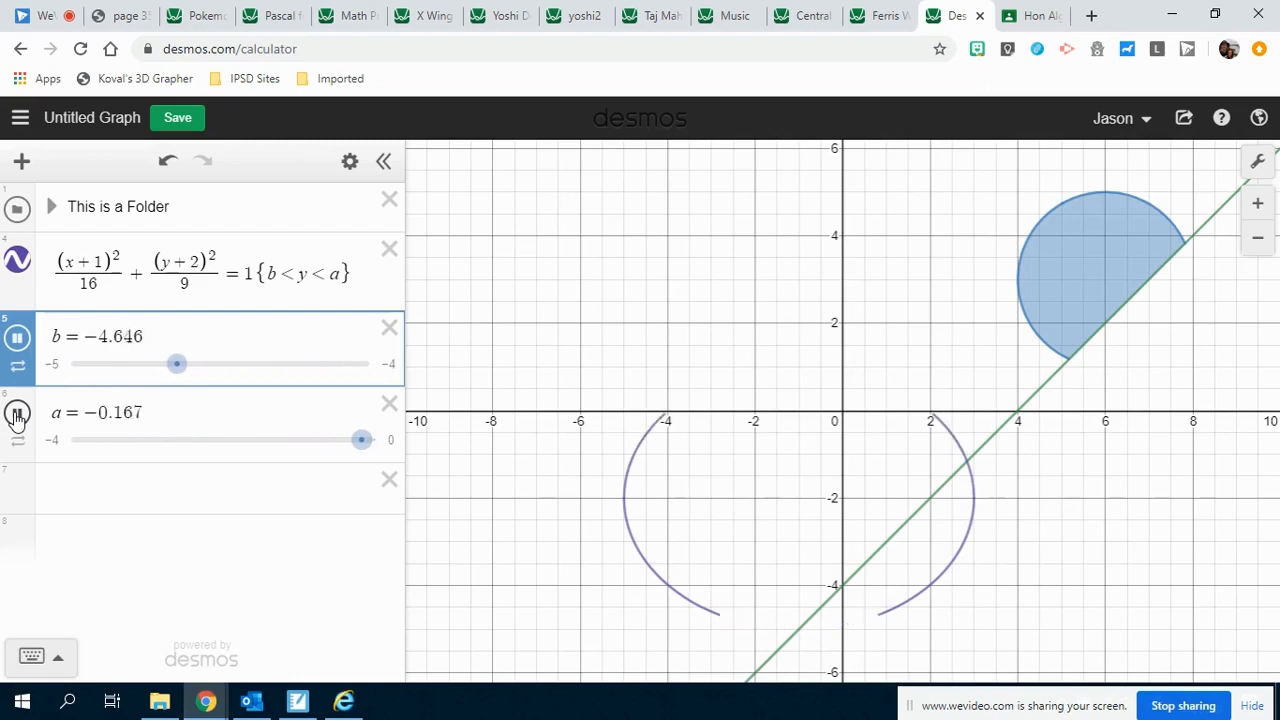
{"action": "left_click", "coordinate": [17, 413]}
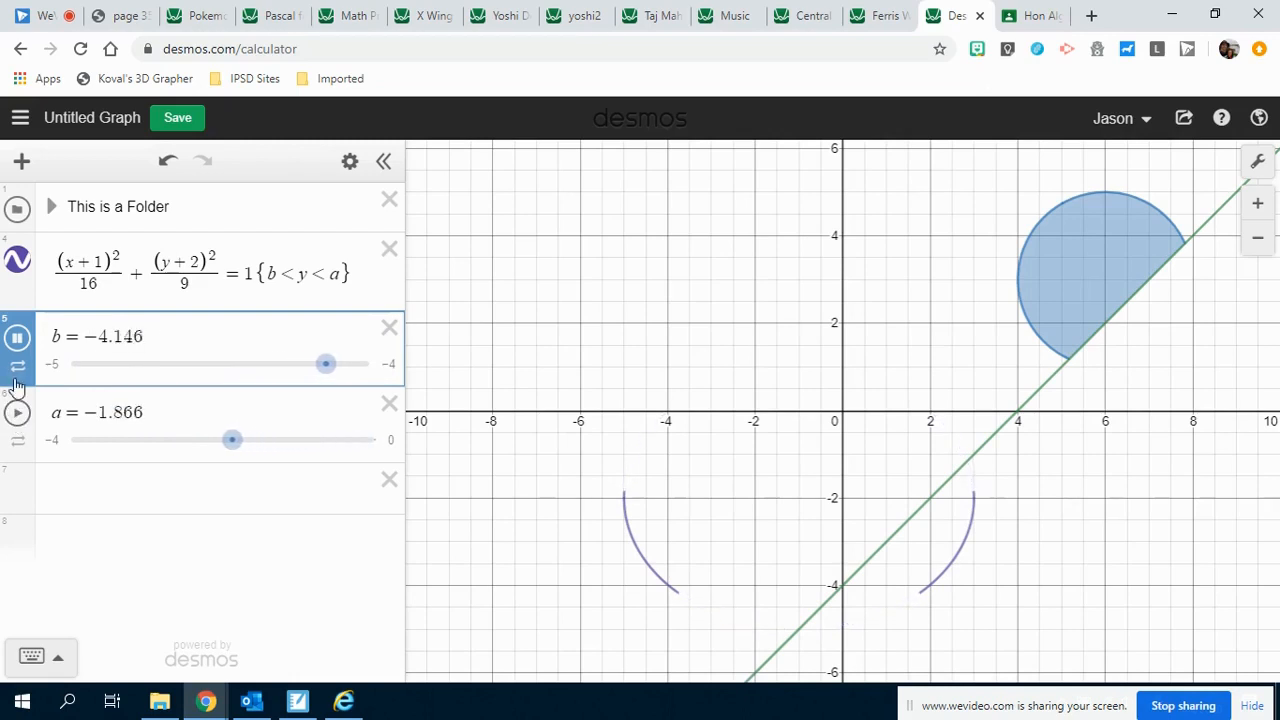
{"action": "left_click", "coordinate": [17, 337]}
Step: Remove the b<y<a restriction from the ellipse and replace the denominator 9 under (y+2)² with a
{"action": "left_click", "coordinate": [354, 288]}
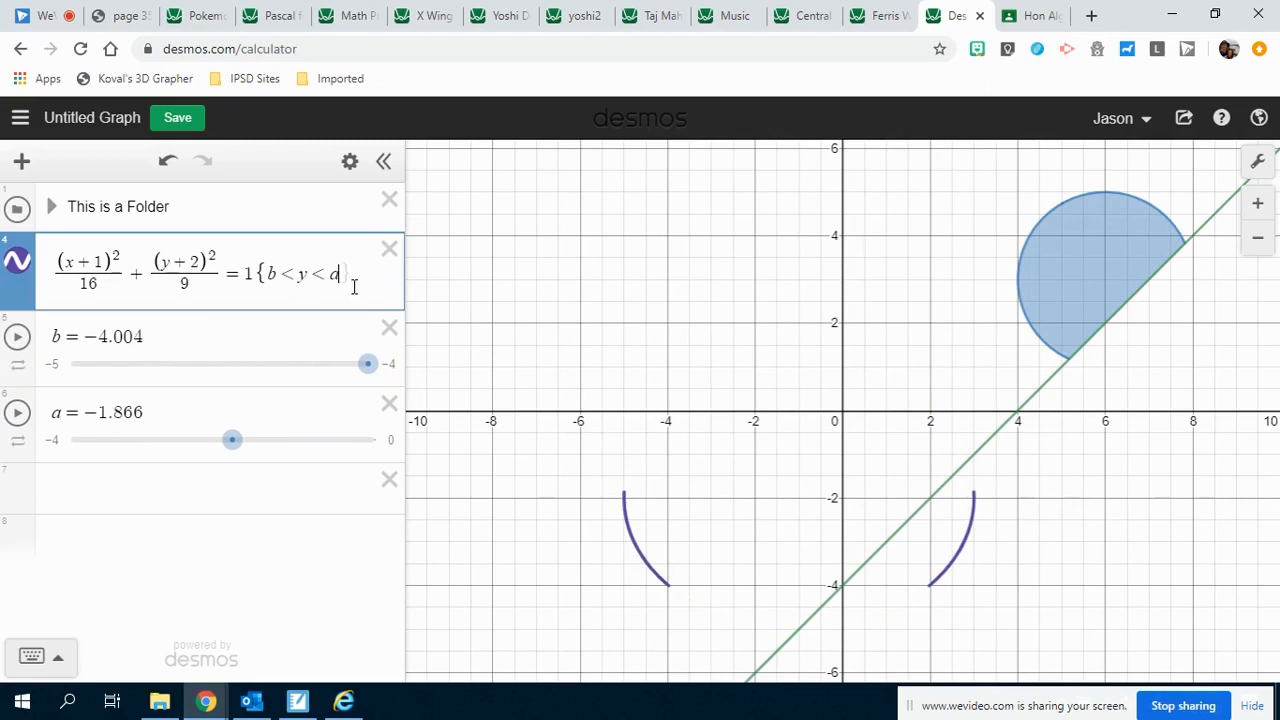
{"action": "key", "text": "BackSpace"}
{"action": "key", "text": "BackSpace"}
{"action": "key", "text": "BackSpace"}
{"action": "key", "text": "BackSpace"}
{"action": "key", "text": "BackSpace"}
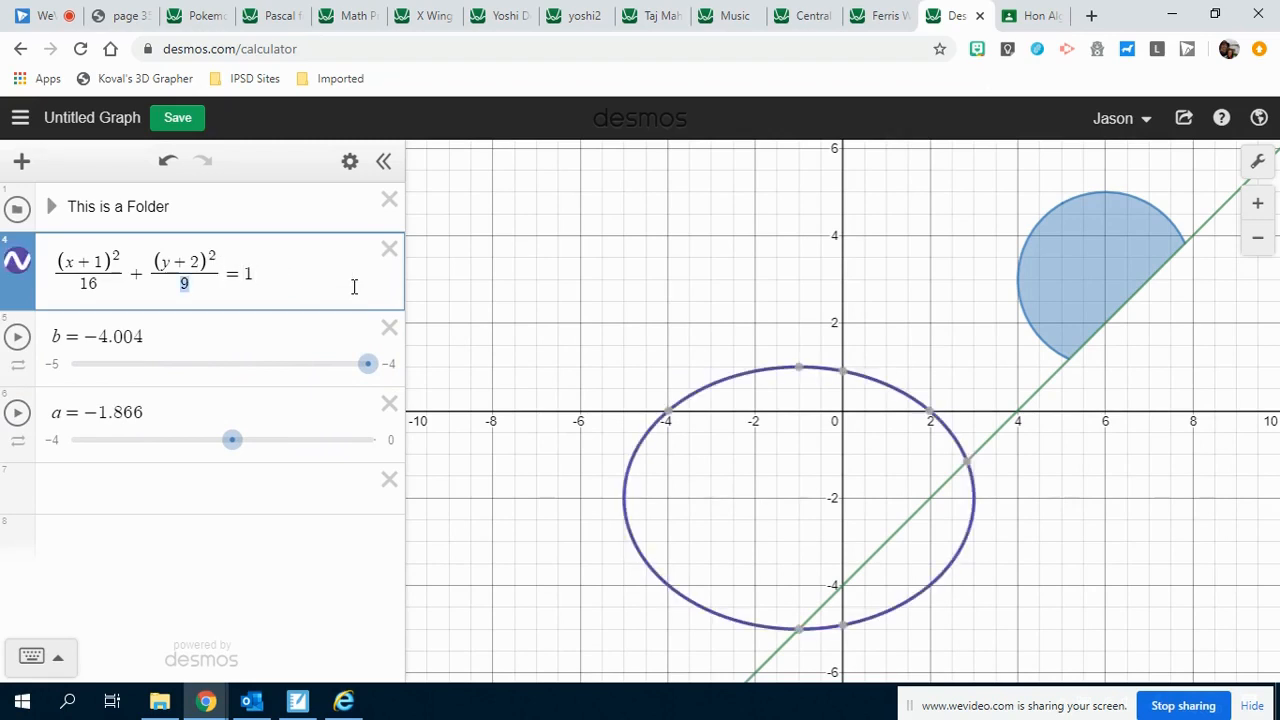
{"action": "type", "text": "a"}
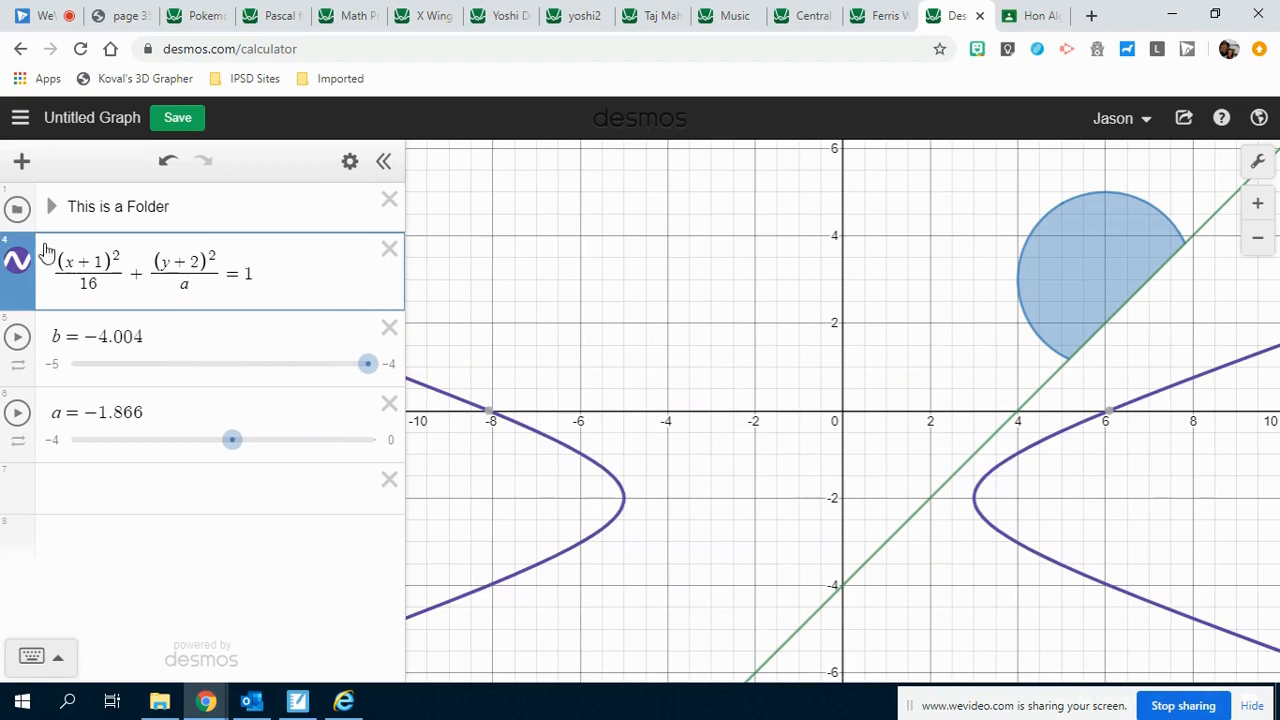
Step: Delete the unused b slider, then play and pause the animation of slider a
{"action": "left_click", "coordinate": [389, 329]}
{"action": "left_click", "coordinate": [18, 337]}
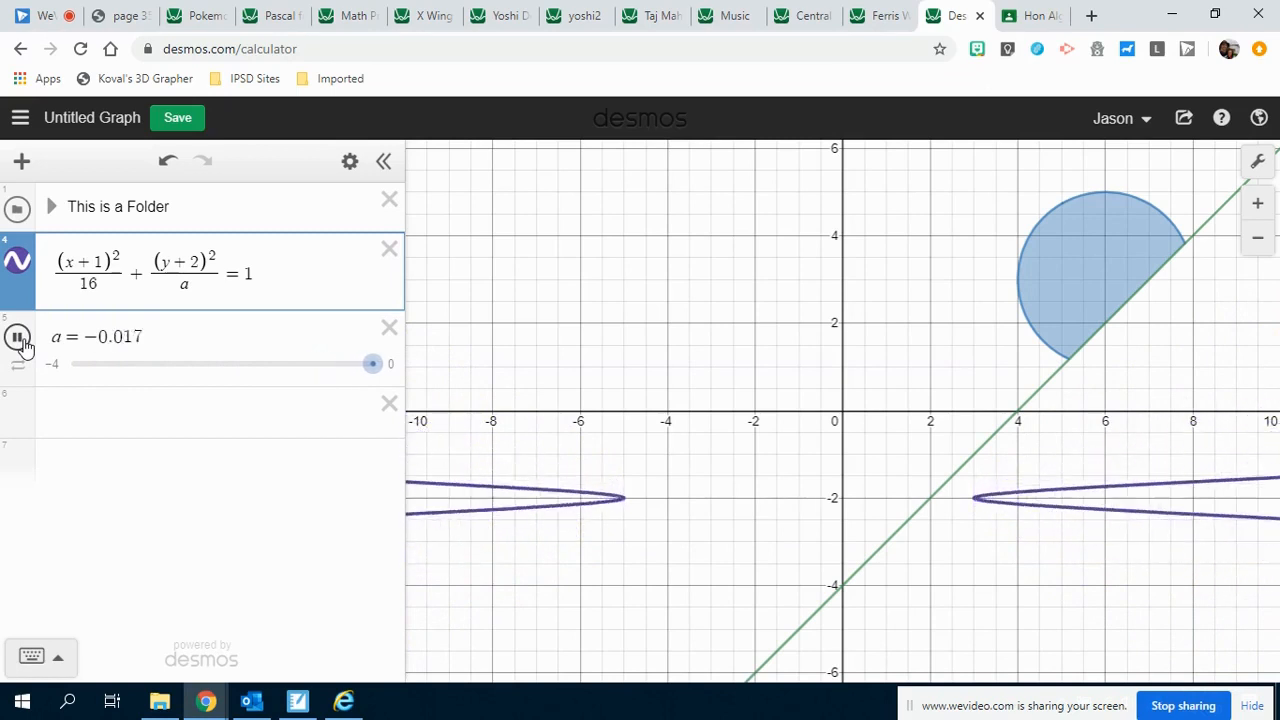
{"action": "left_click", "coordinate": [18, 337]}
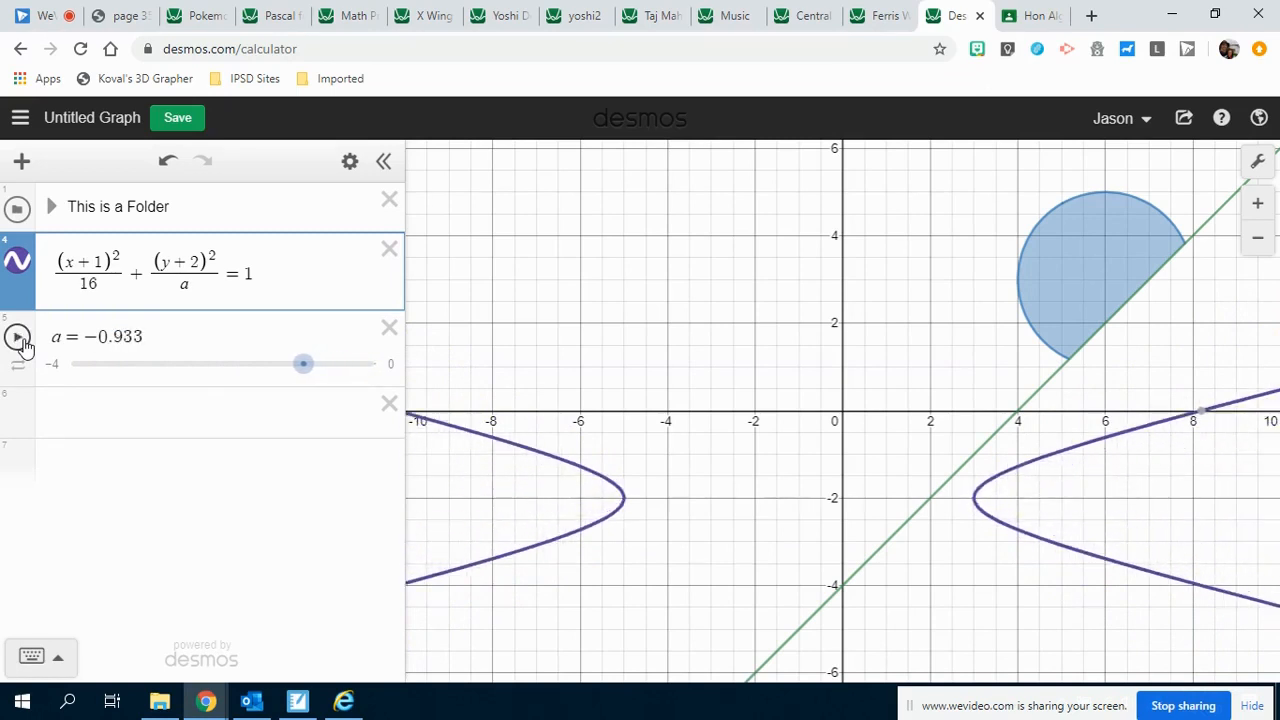
Step: Raise slider a's upper limit to 10, then play its animation and pause it
{"action": "left_click", "coordinate": [389, 365]}
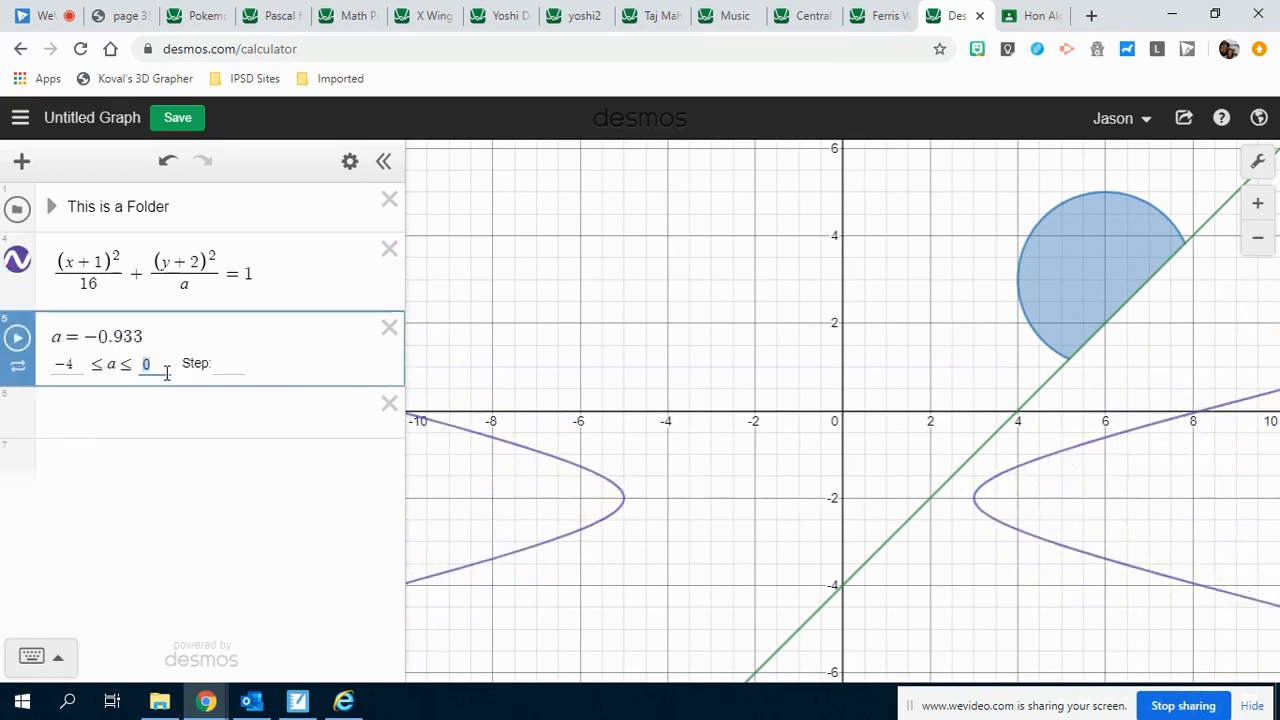
{"action": "left_click", "coordinate": [16, 340]}
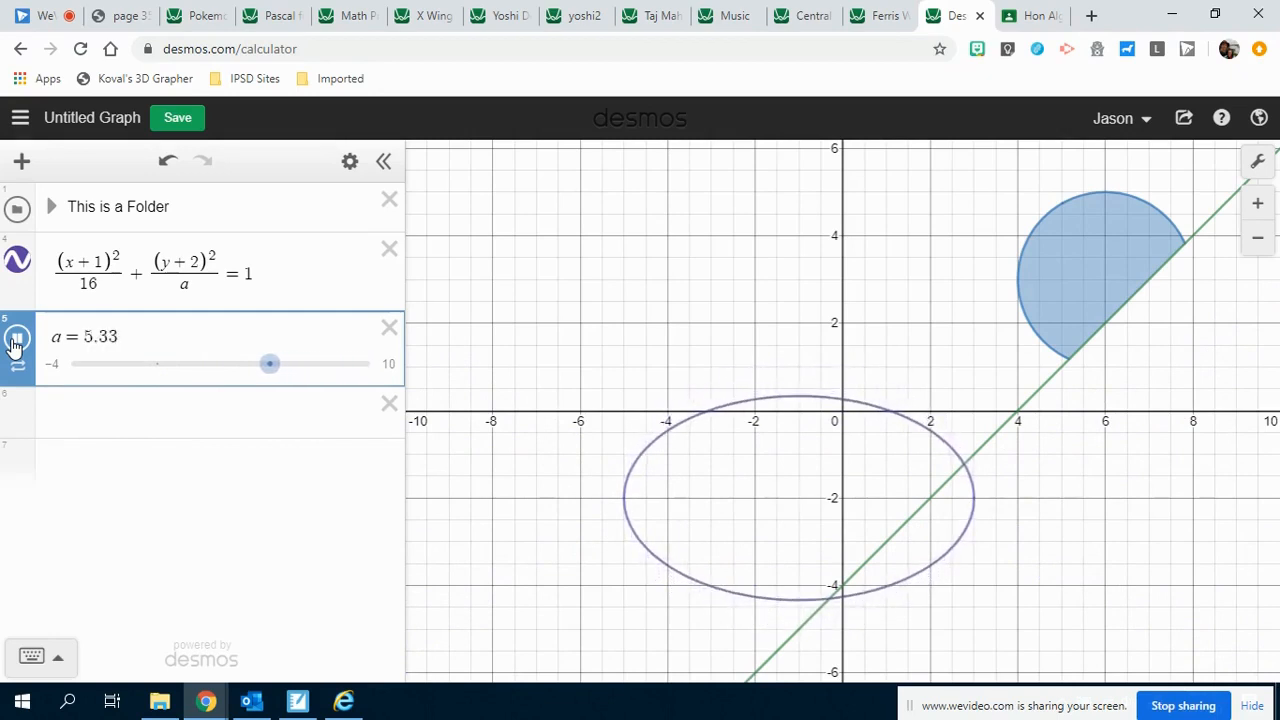
{"action": "left_click", "coordinate": [16, 340]}
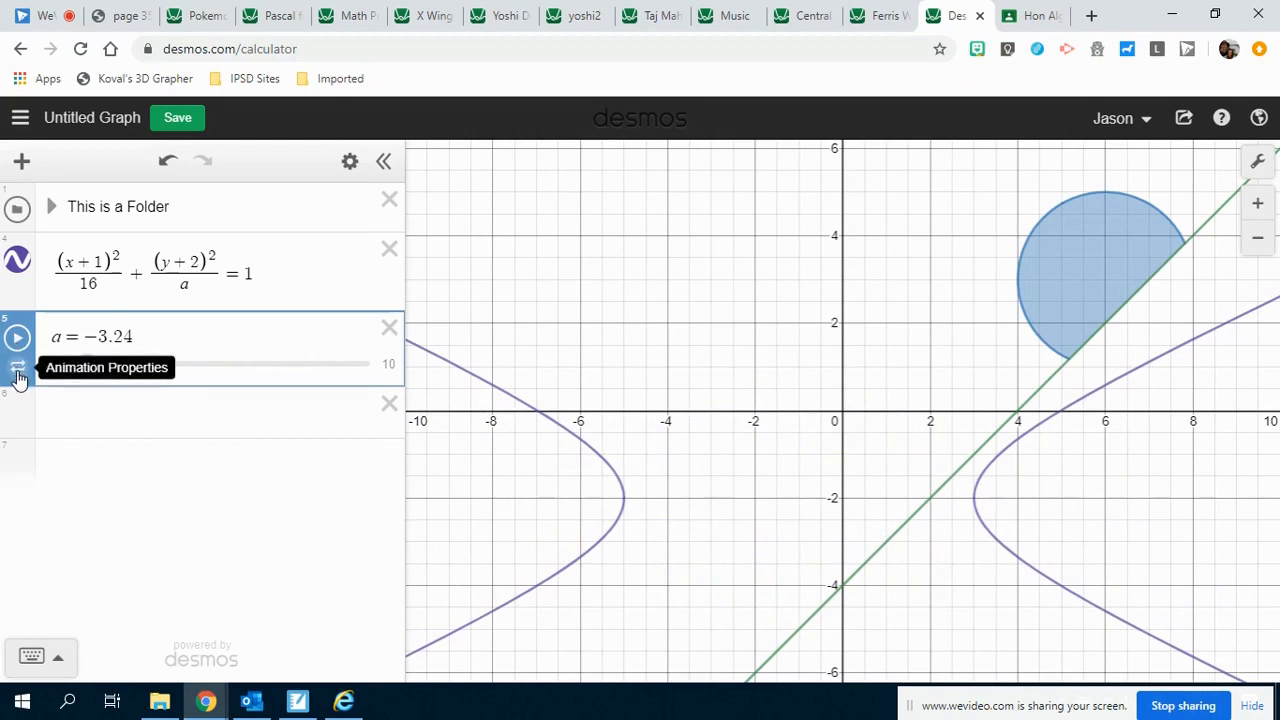
Step: Set slider a's animation mode to repeat in one direction, play it and pause it at 1.83
{"action": "left_click", "coordinate": [18, 370]}
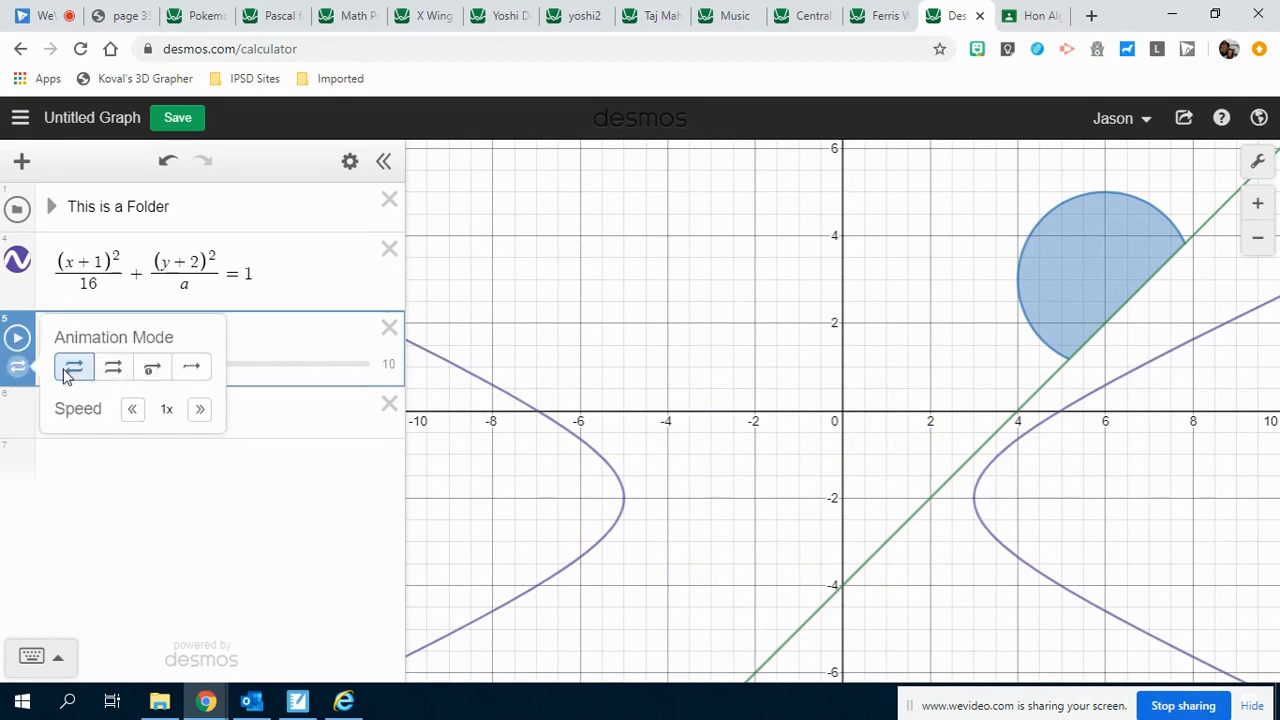
{"action": "left_click", "coordinate": [108, 374]}
{"action": "left_click", "coordinate": [20, 343]}
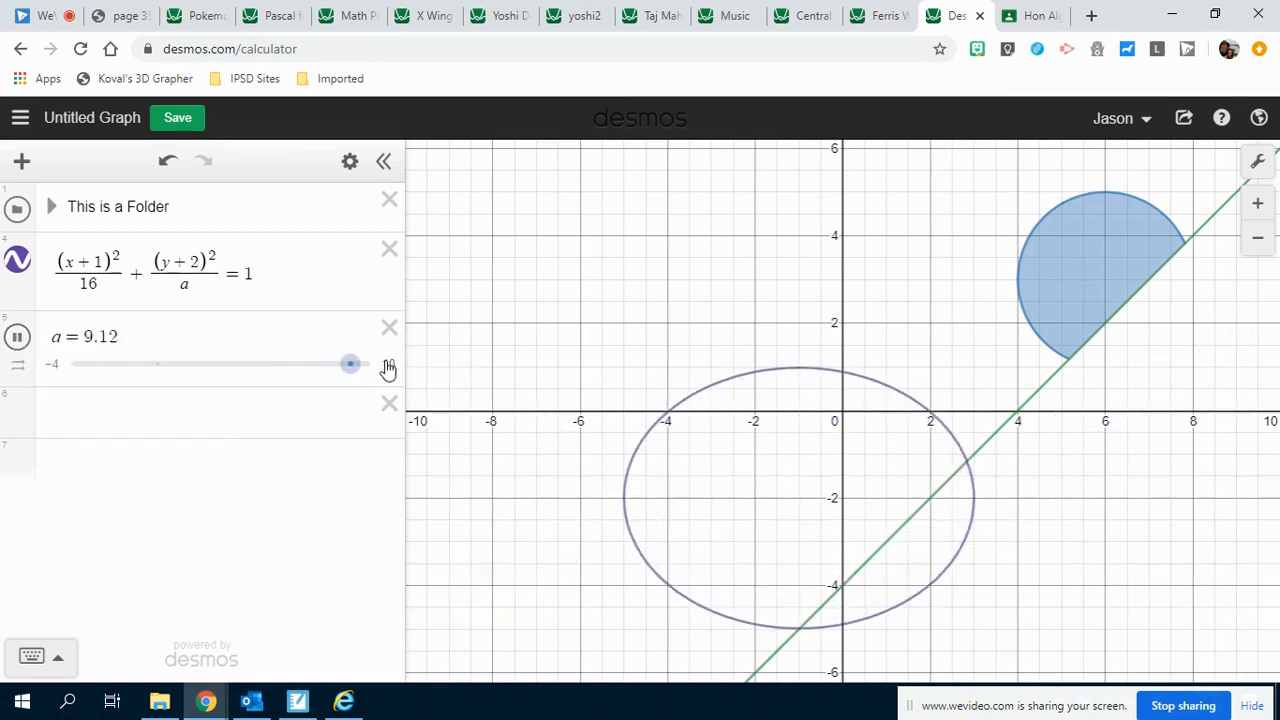
{"action": "left_click", "coordinate": [17, 337]}
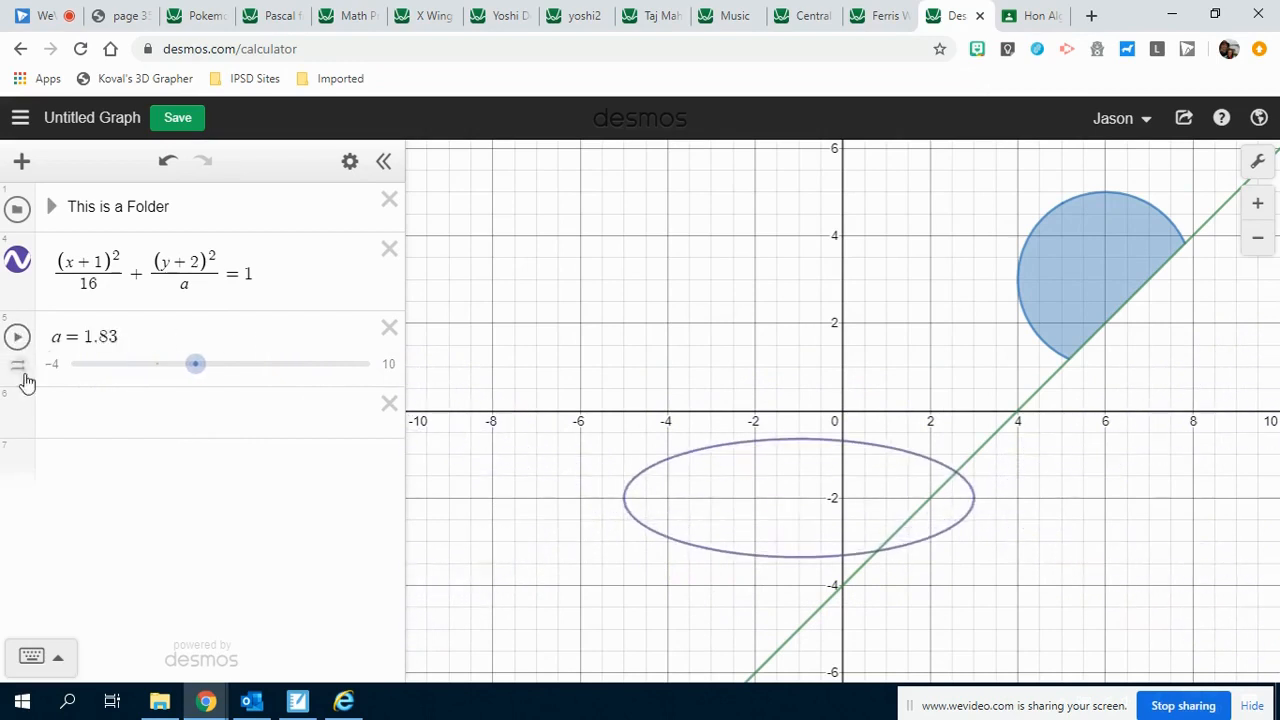
Step: Try slower and faster animation speeds for slider a, then close its animation properties
{"action": "left_click", "coordinate": [18, 367]}
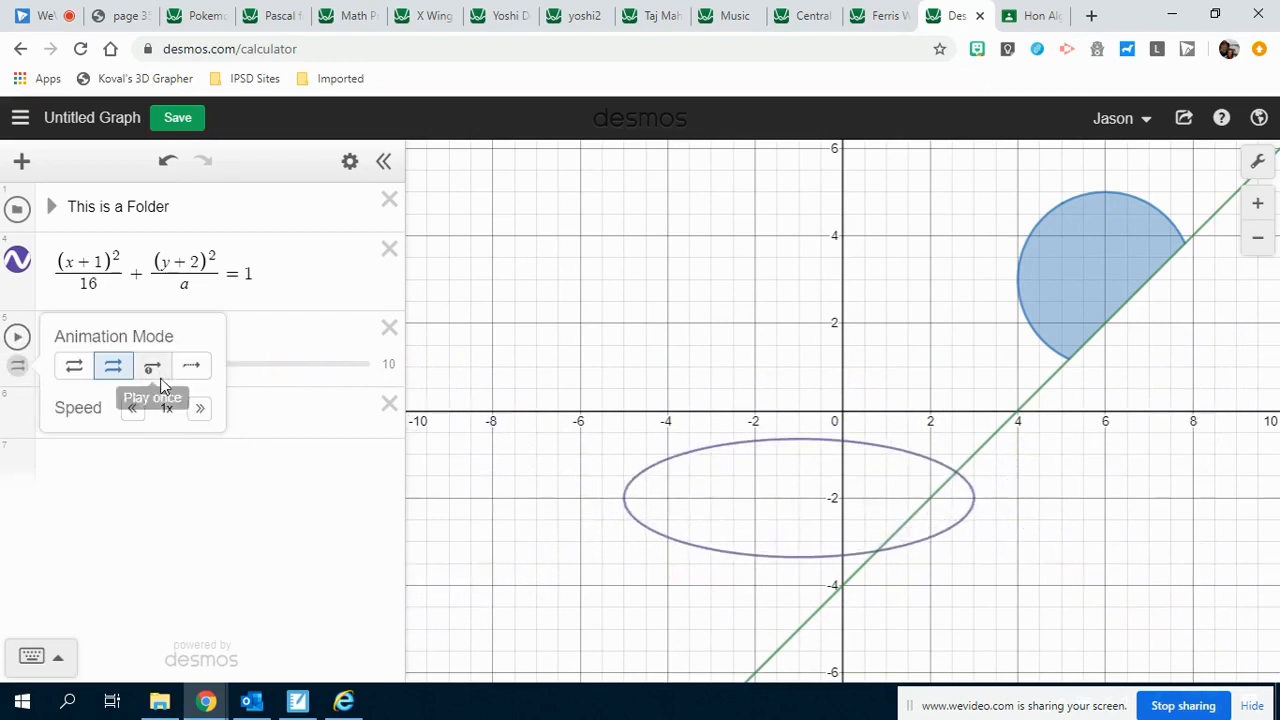
{"action": "left_click", "coordinate": [135, 414]}
{"action": "left_click", "coordinate": [135, 414]}
{"action": "left_click", "coordinate": [200, 408]}
{"action": "left_click", "coordinate": [200, 408]}
{"action": "left_click", "coordinate": [200, 408]}
{"action": "left_click", "coordinate": [251, 346]}
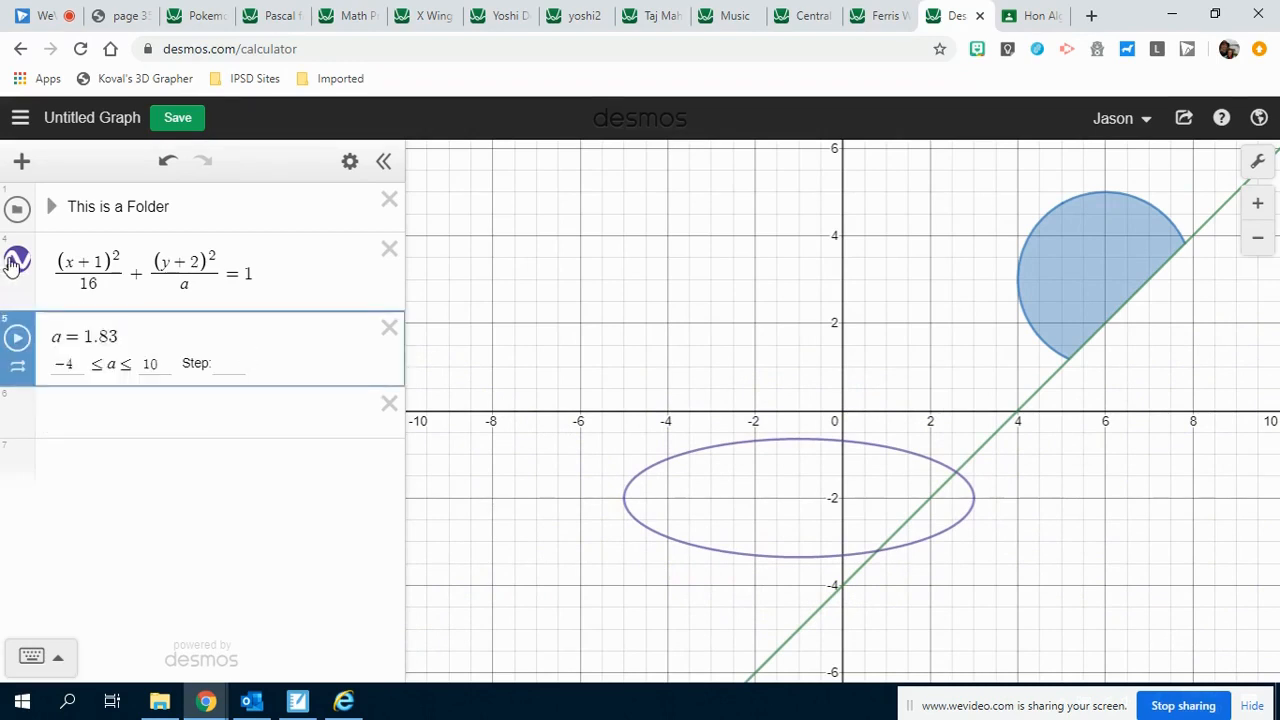
Step: Try red, blue and green for the ellipse's curve and finally colour it orange
{"action": "left_click", "coordinate": [13, 262]}
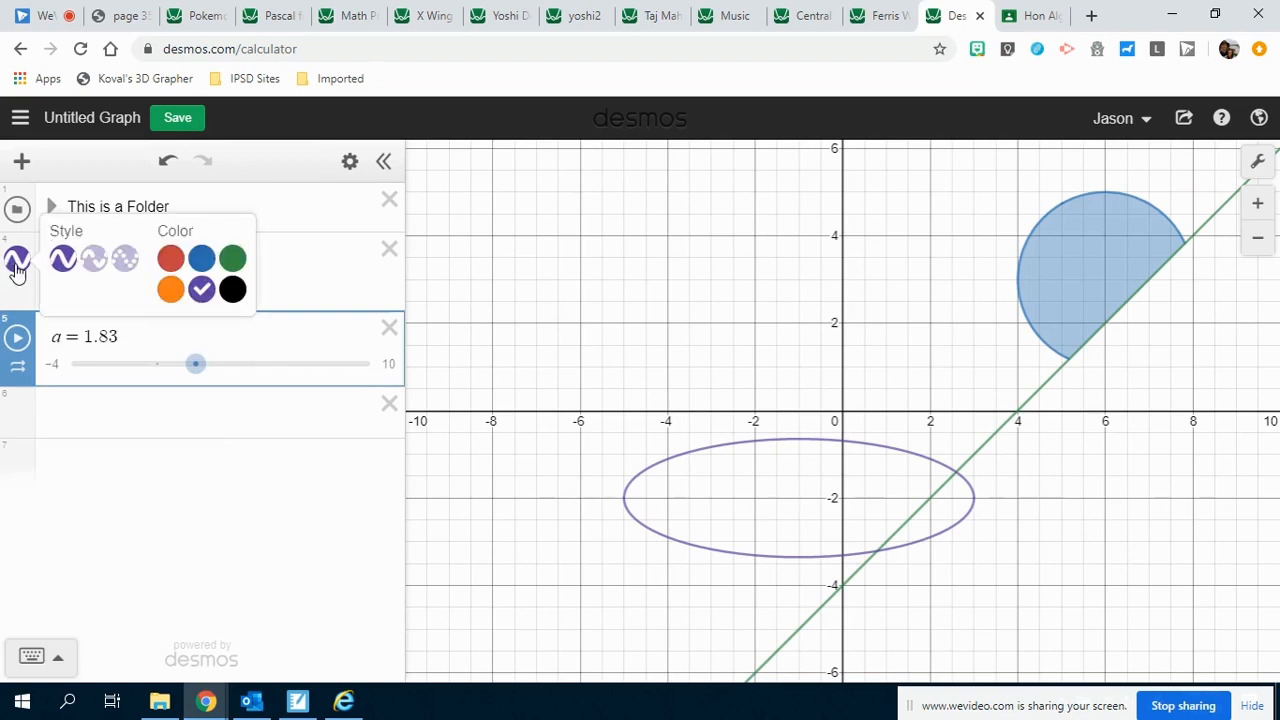
{"action": "left_click", "coordinate": [168, 261]}
{"action": "left_click", "coordinate": [201, 259]}
{"action": "left_click", "coordinate": [232, 259]}
{"action": "left_click", "coordinate": [169, 296]}
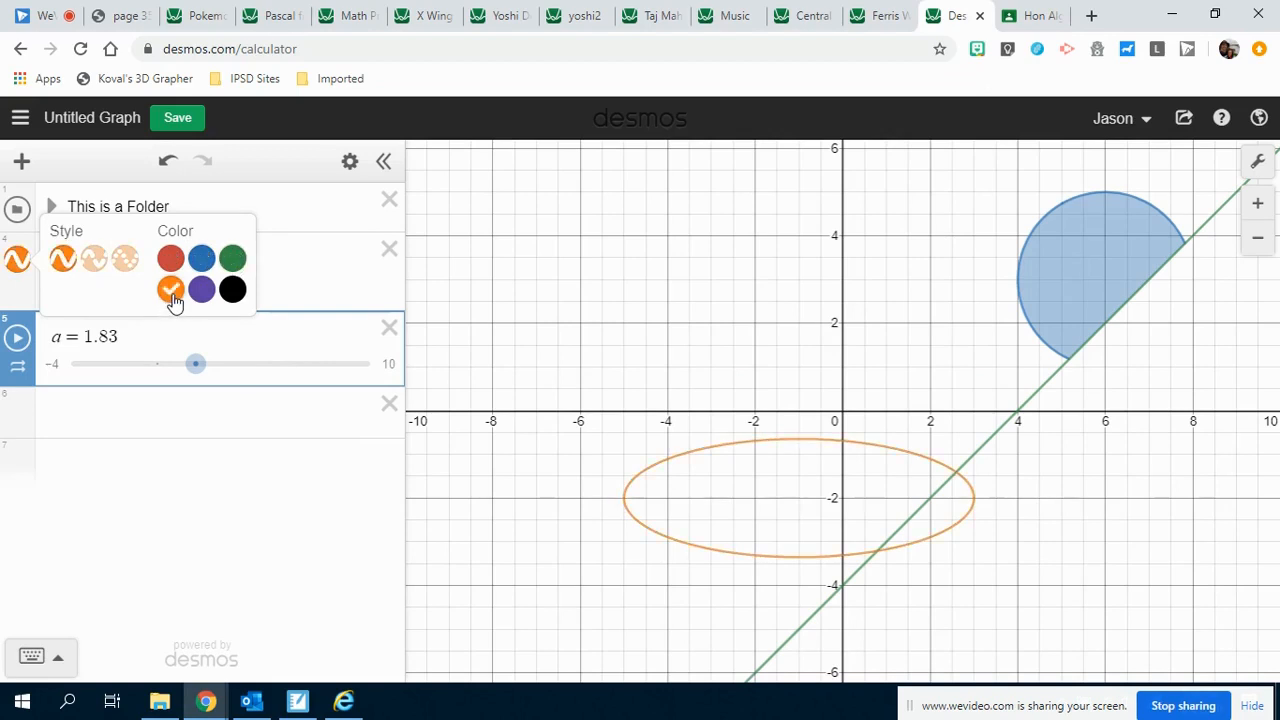
{"action": "left_click", "coordinate": [157, 410]}
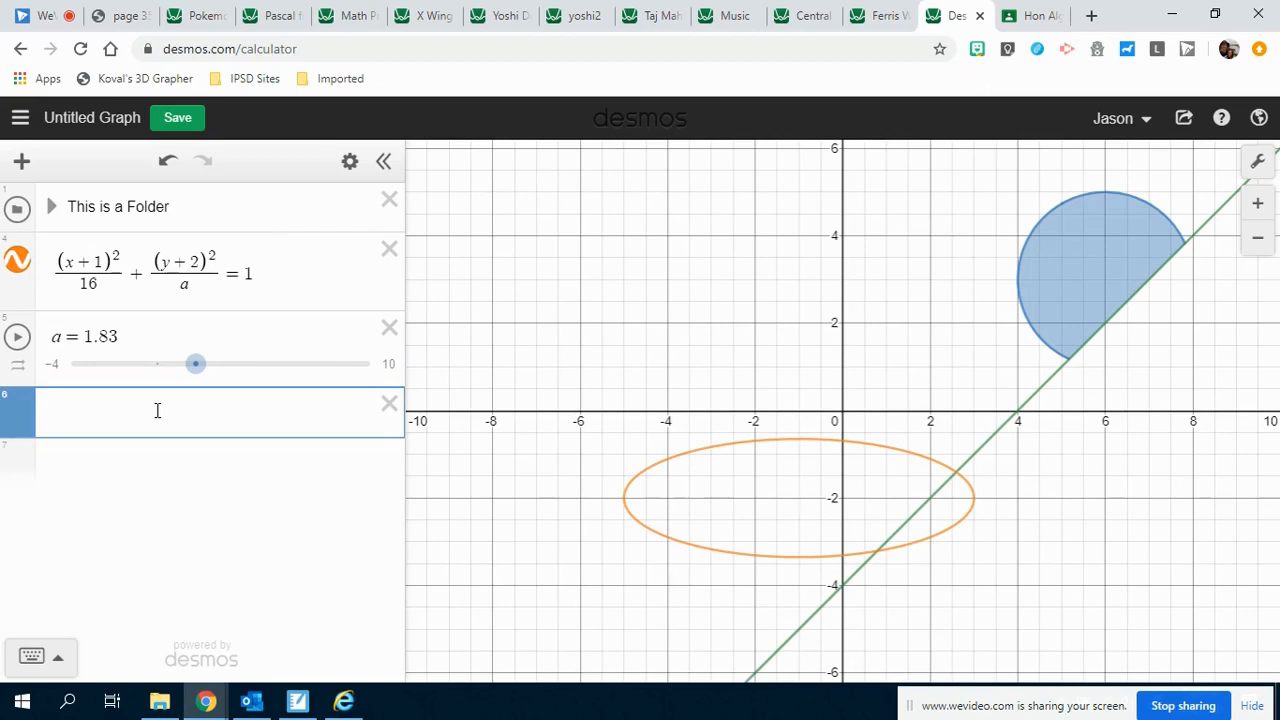